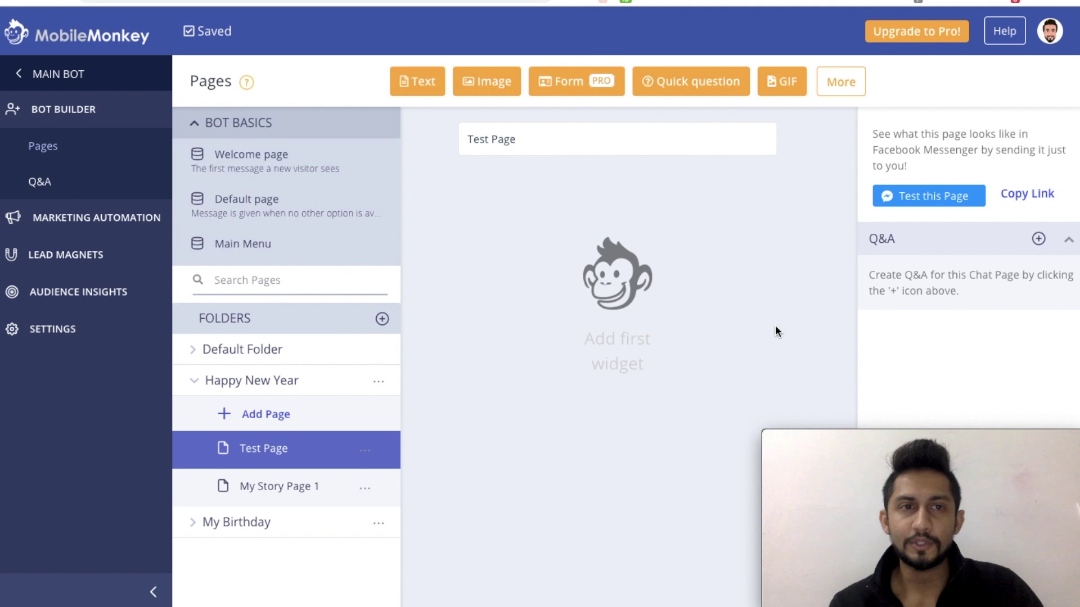
Add an Attachment widget to Test Page from the extra widget types under More
left_click(837, 85)
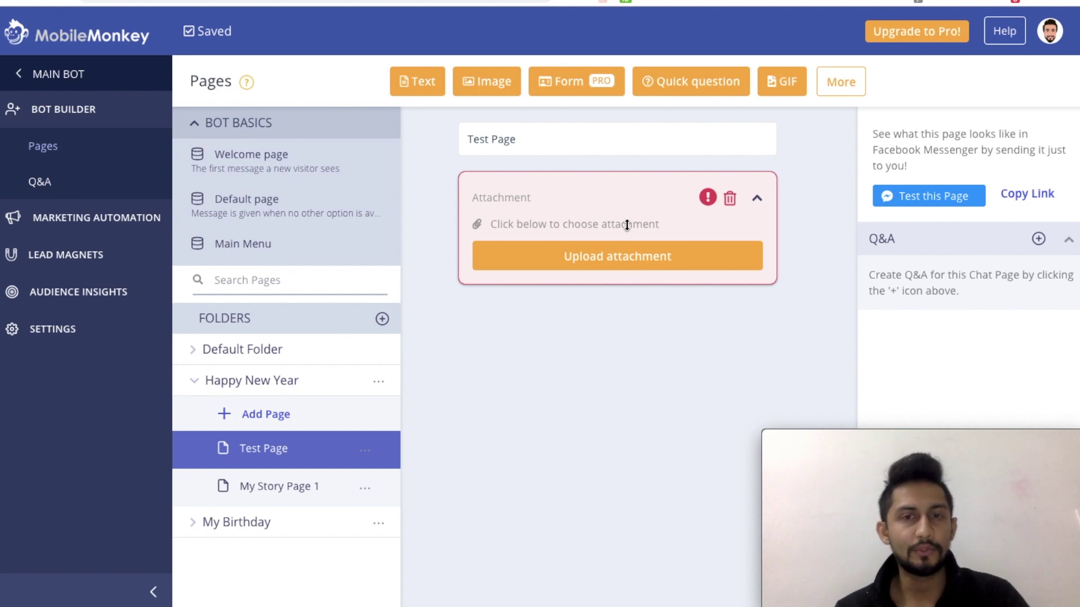
Upload dummy attachment.pdf from the Desktop into the Attachment widget
left_click(585, 262)
left_click(252, 83)
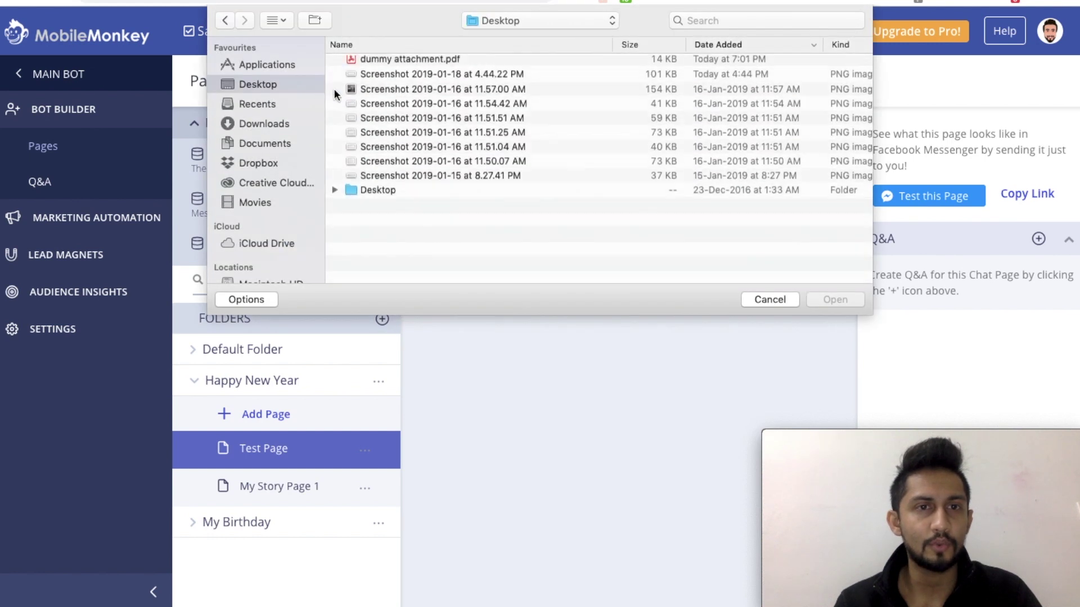
left_click(384, 64)
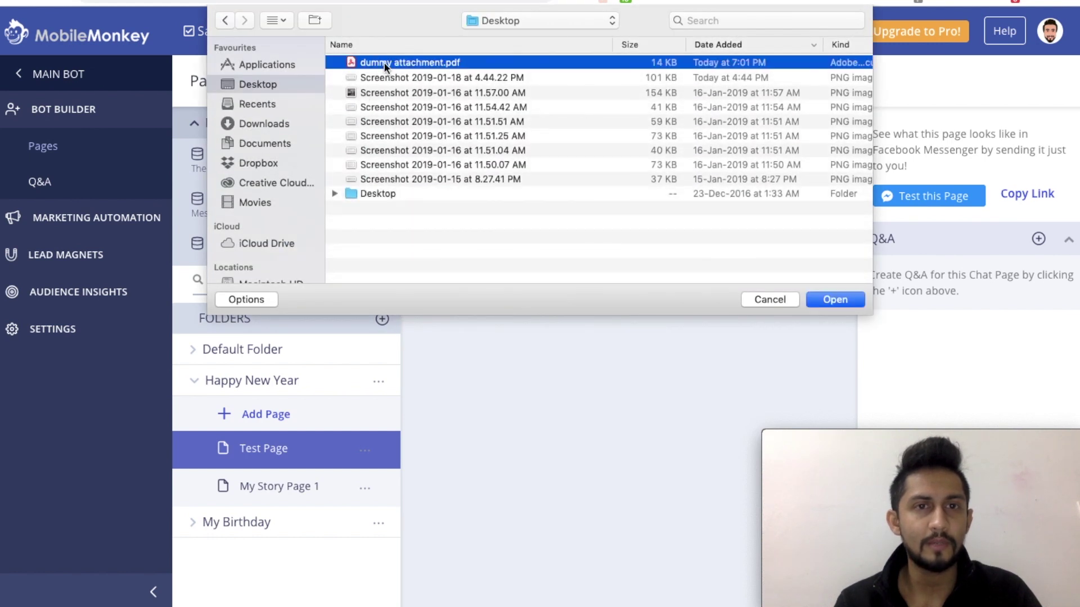
left_click(835, 300)
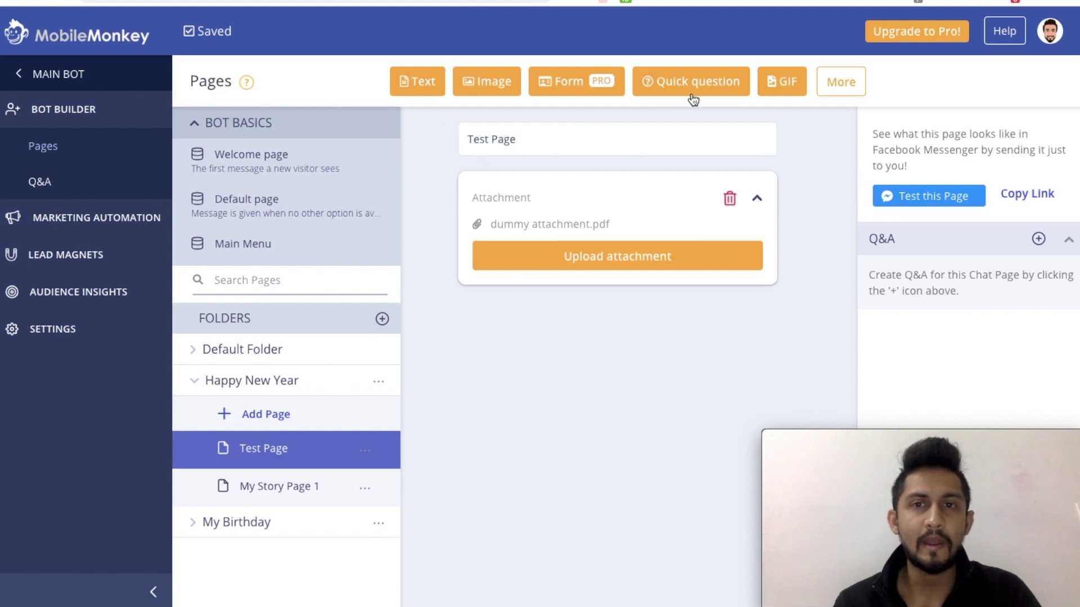
Place a collapsed Quick Question block above the attachment, then switch to the example bot window
left_click(680, 80)
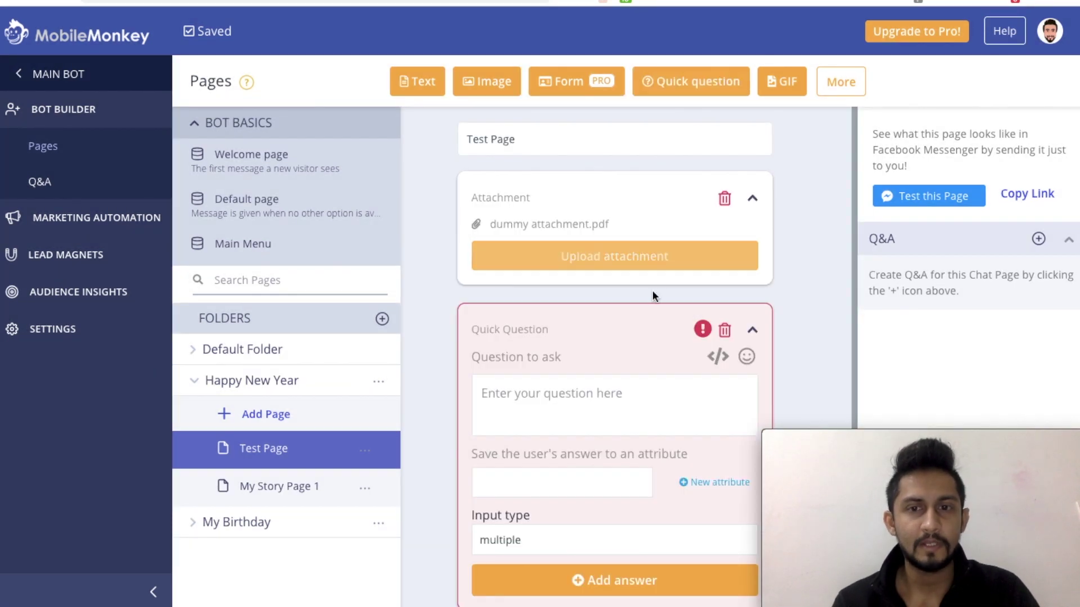
left_click_drag(588, 305, 586, 174)
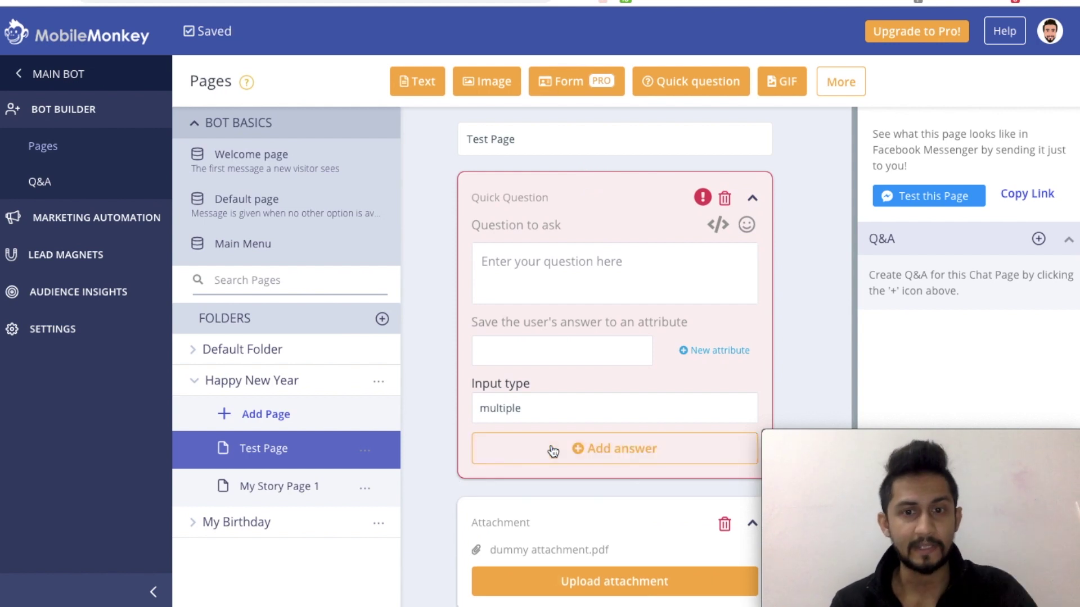
left_click(752, 199)
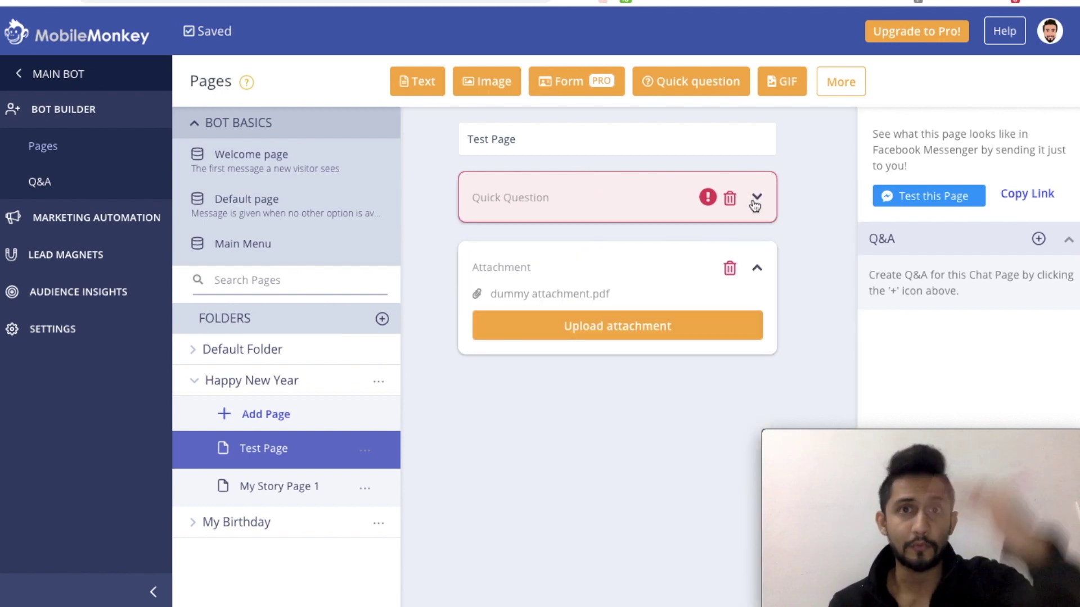
key("super+Tab")
key("super+Tab")
key("super+Tab")
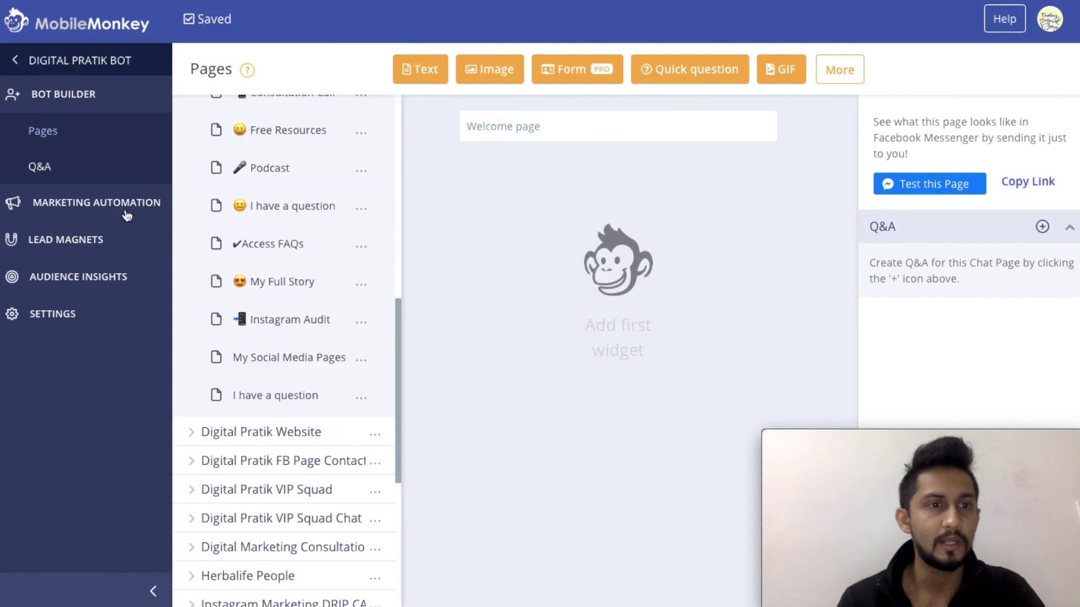
scroll(330, 244, "up", 15)
scroll(269, 393, "down", 2)
left_click(243, 429)
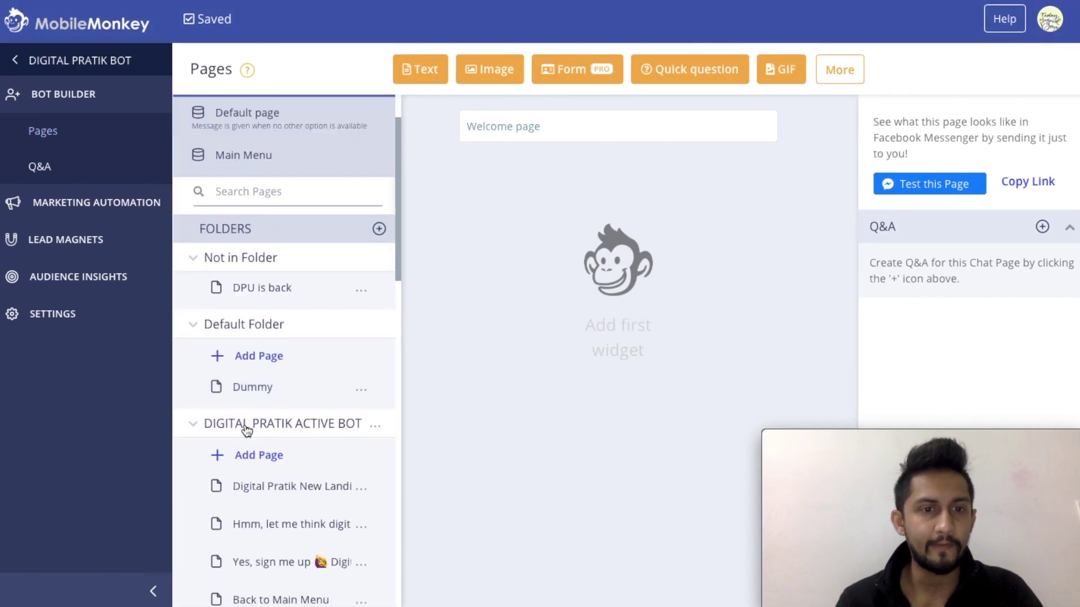
left_click(258, 482)
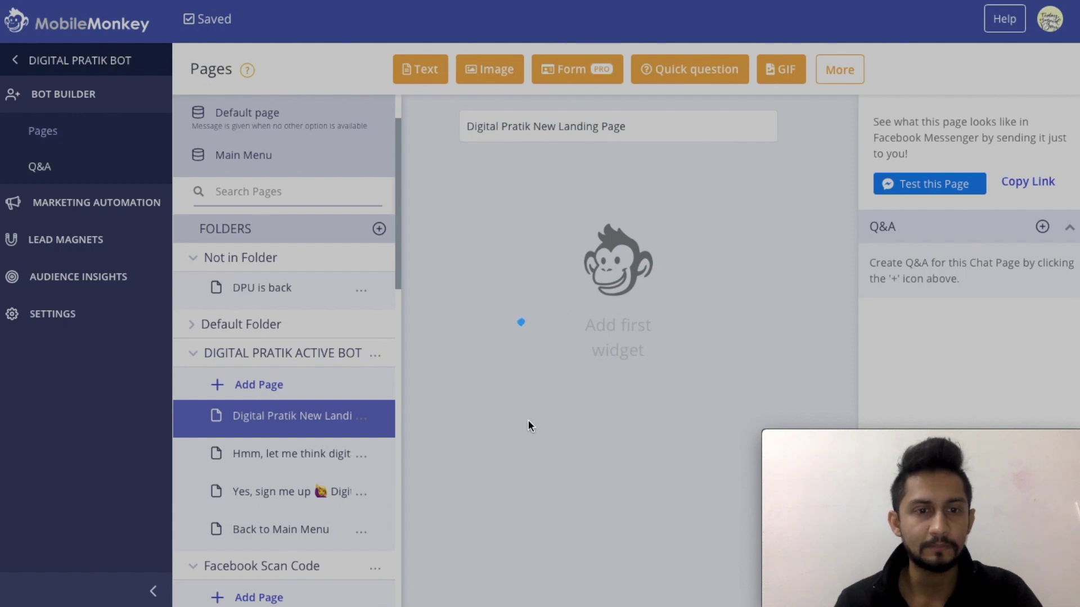
scroll(528, 422, "down", 15)
scroll(529, 422, "up", 8)
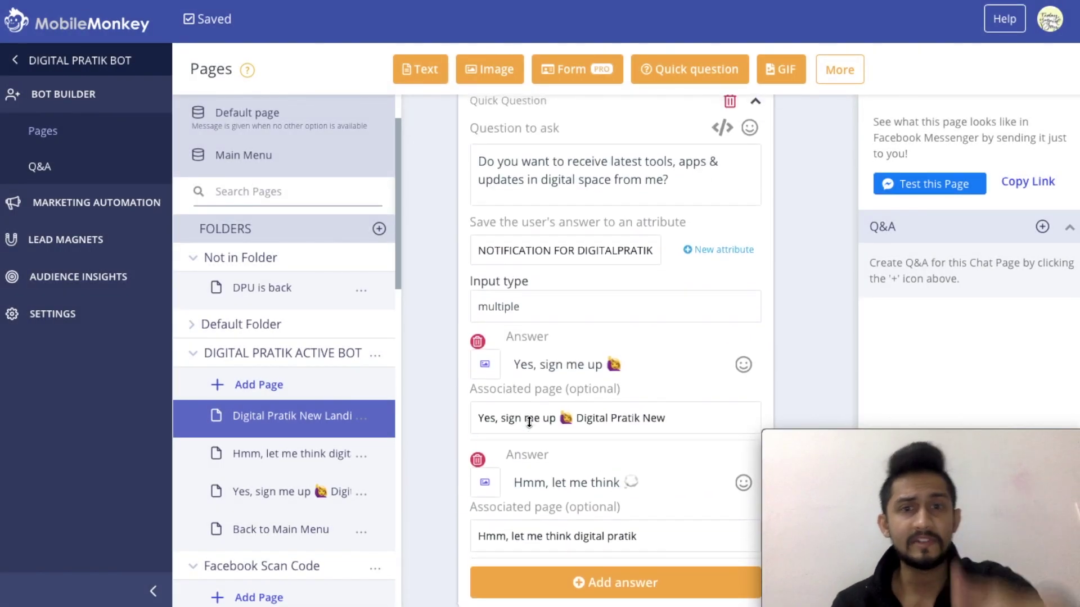
scroll(528, 421, "down", 8)
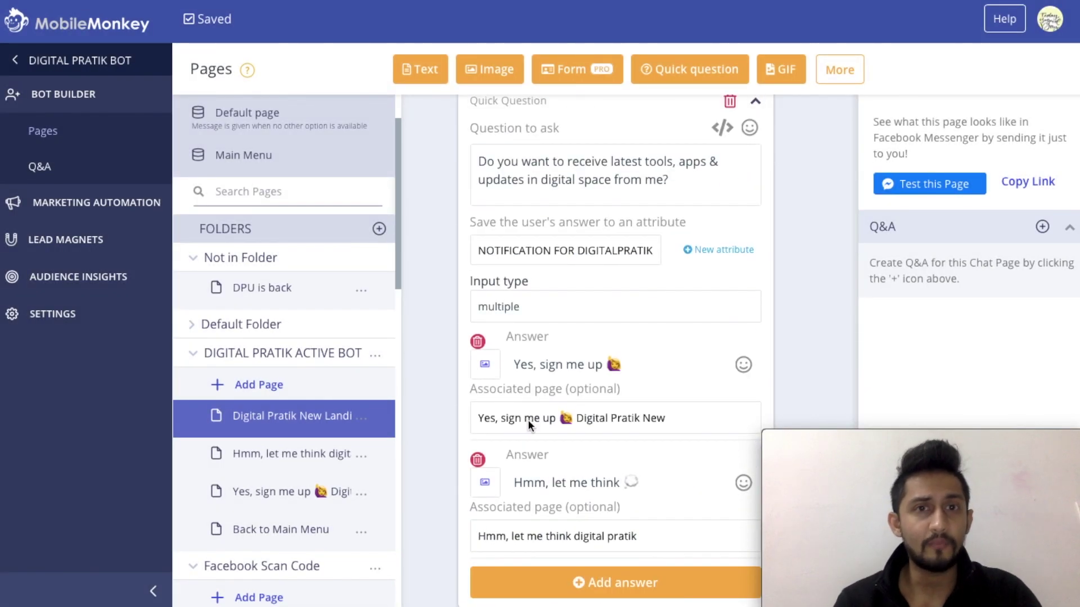
scroll(529, 422, "up", 15)
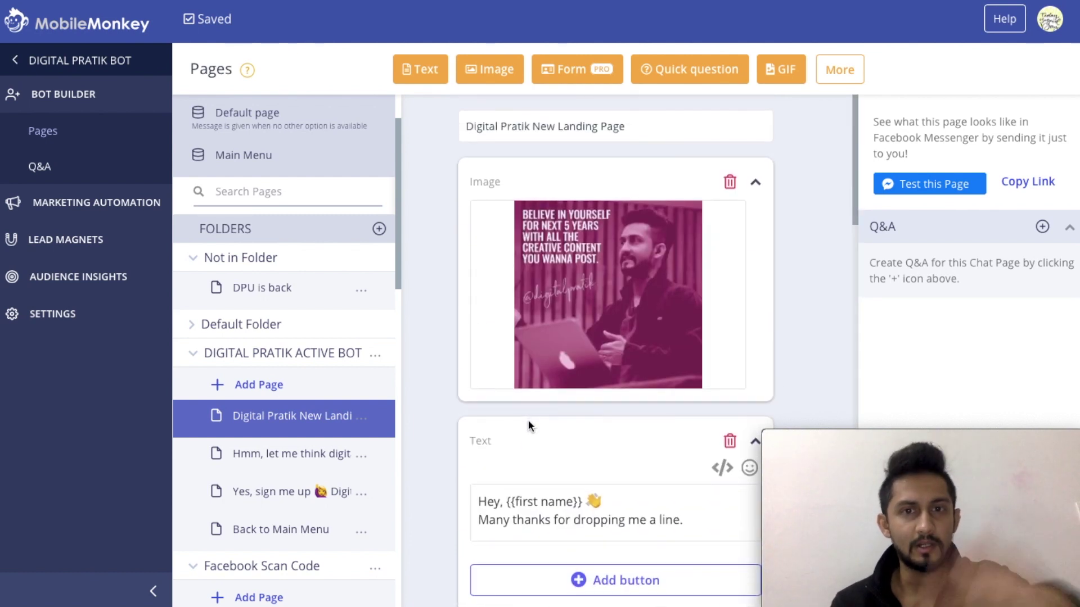
left_click(756, 185)
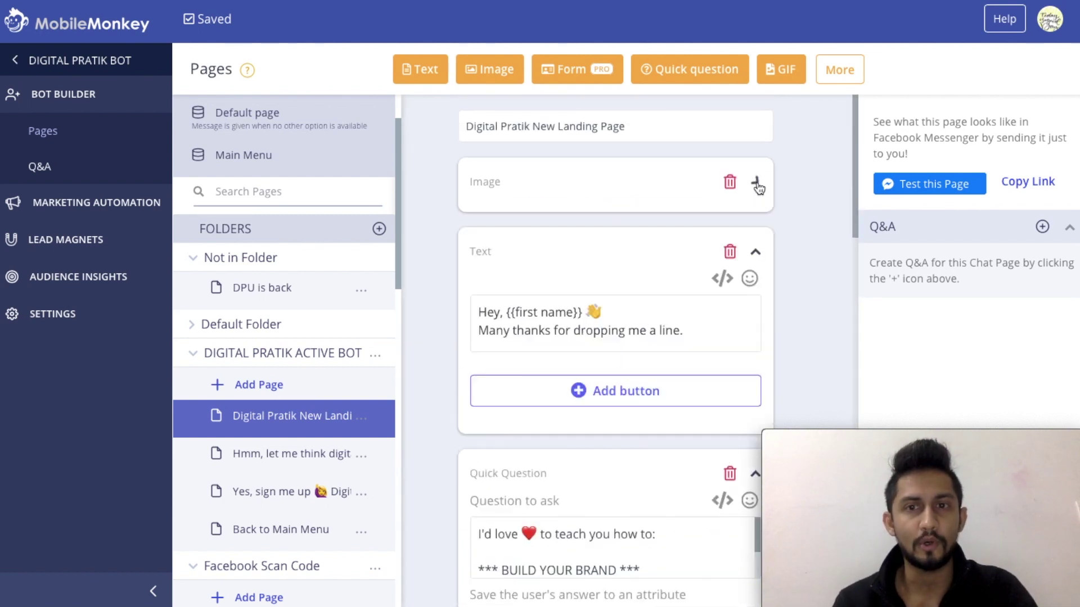
left_click(755, 252)
left_click(756, 335)
scroll(757, 335, "down", 2)
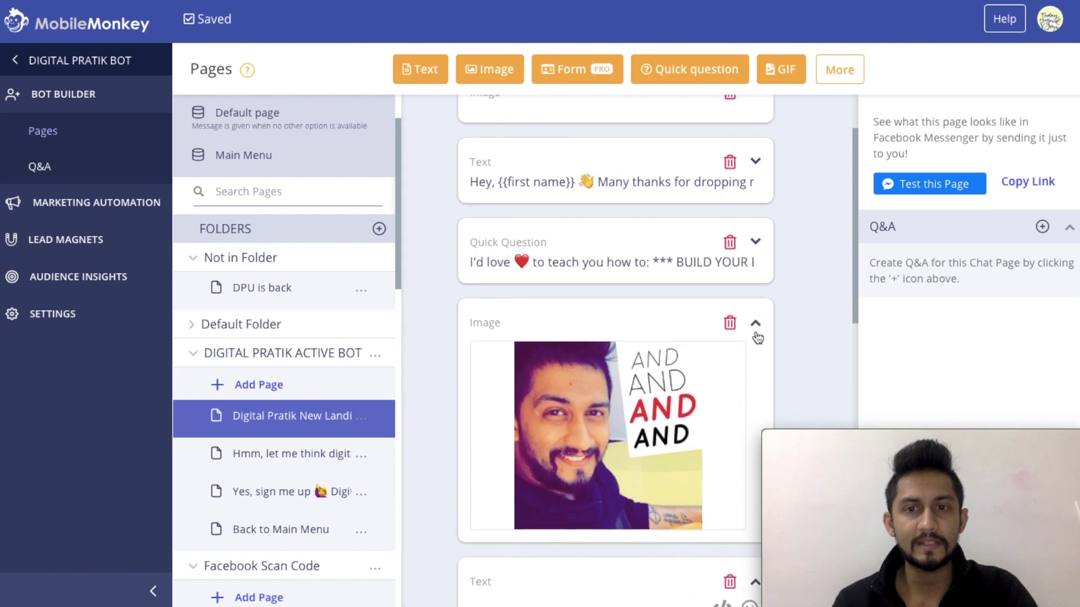
left_click(755, 320)
left_click(755, 393)
scroll(757, 397, "down", 6)
scroll(757, 169, "up", 1)
left_click(757, 147)
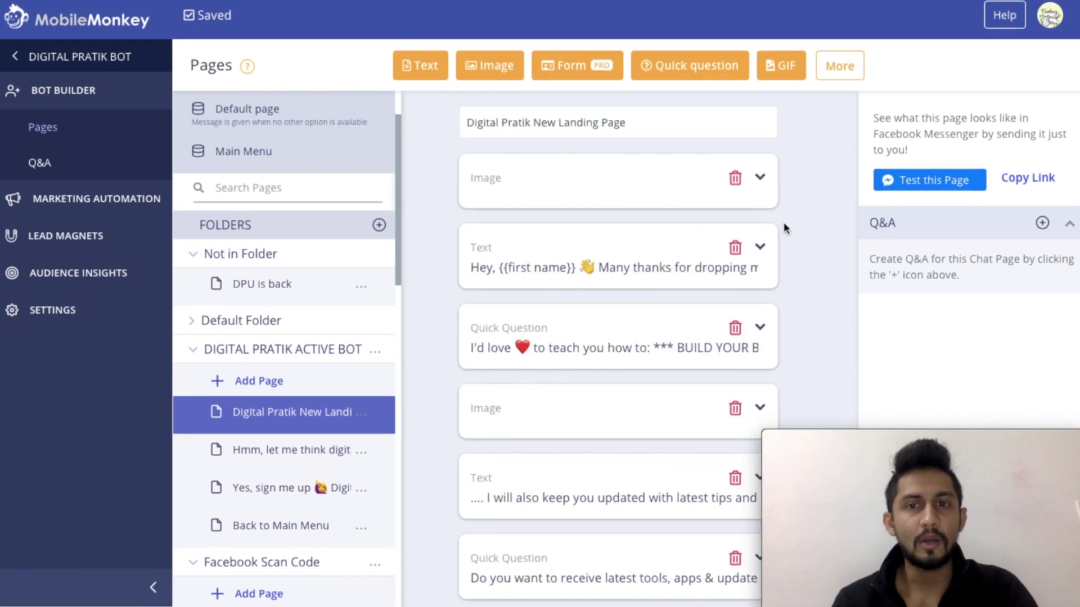
mouse_move(505, 329)
left_mouse_down()
mouse_move(508, 248)
mouse_move(509, 324)
left_mouse_up()
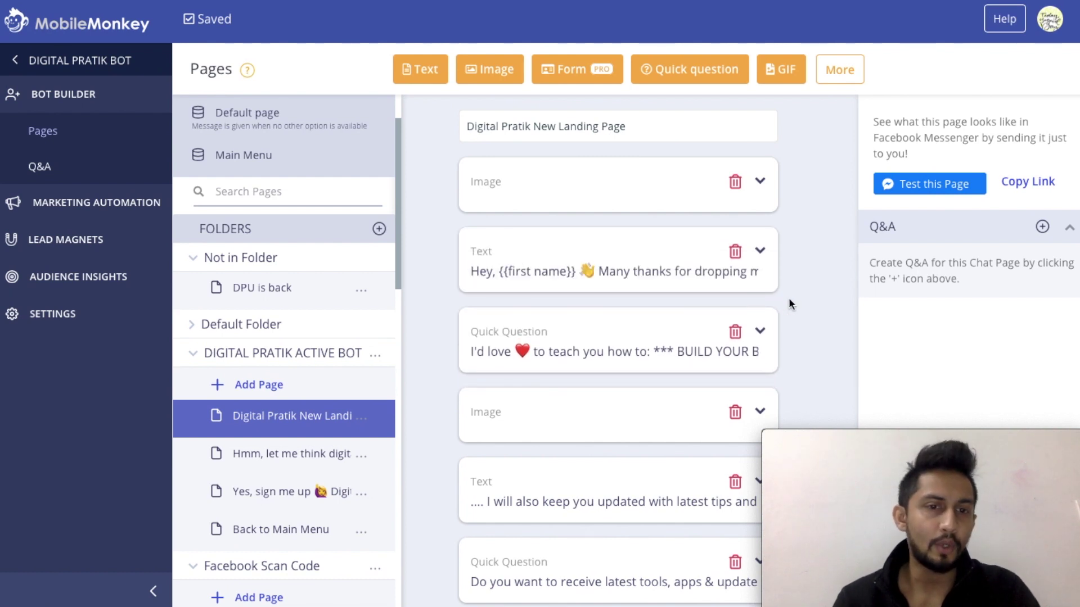
left_click(285, 469)
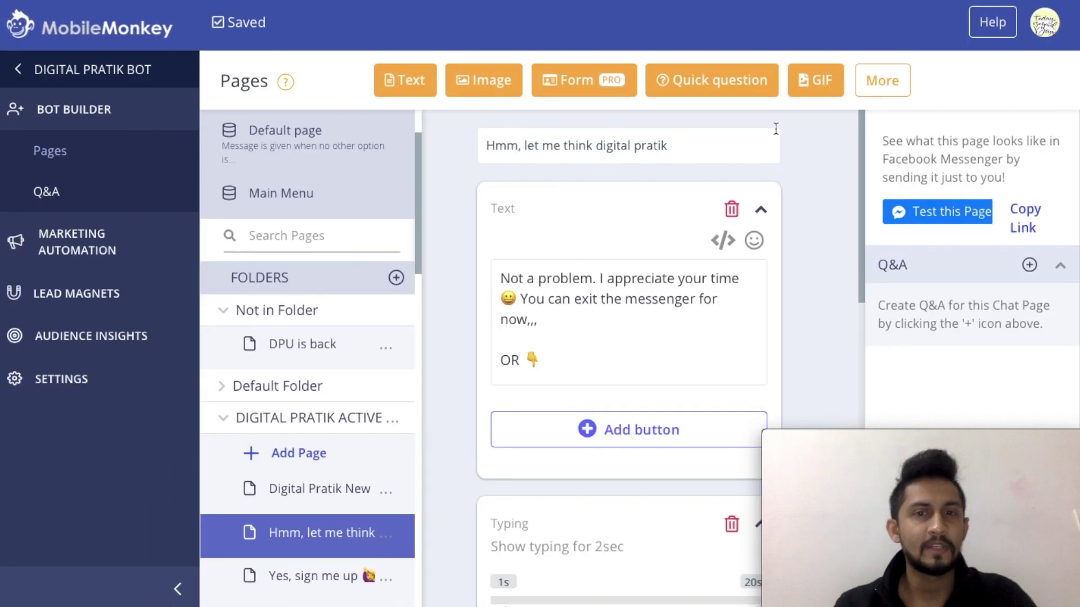
key("super+Tab")
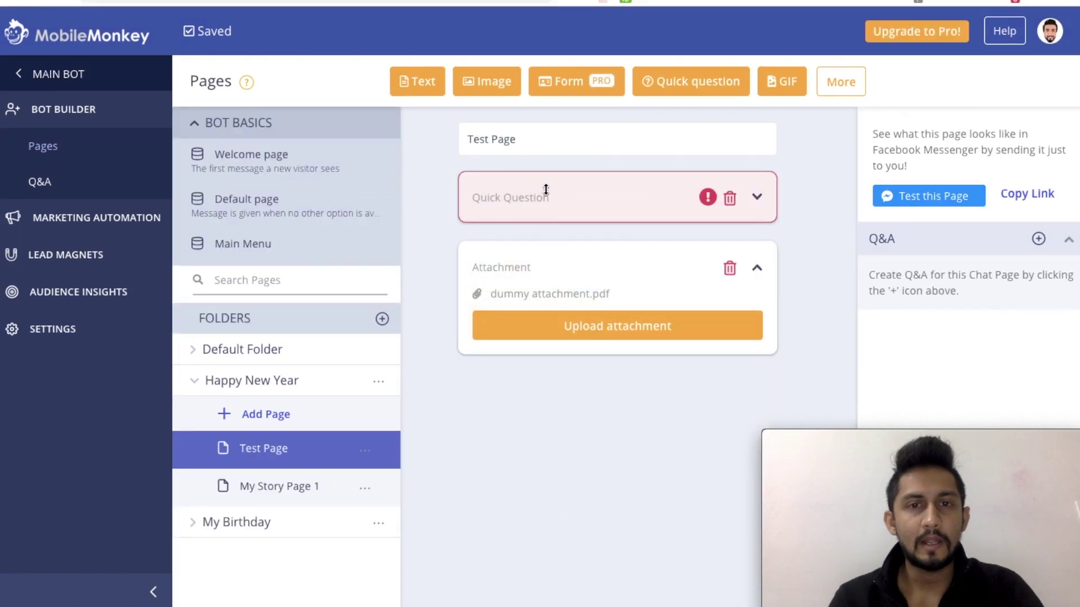
Enter the question 'Would you like to get instant access to our brand new ebook…' in Question to ask
left_click(757, 197)
left_click(578, 277)
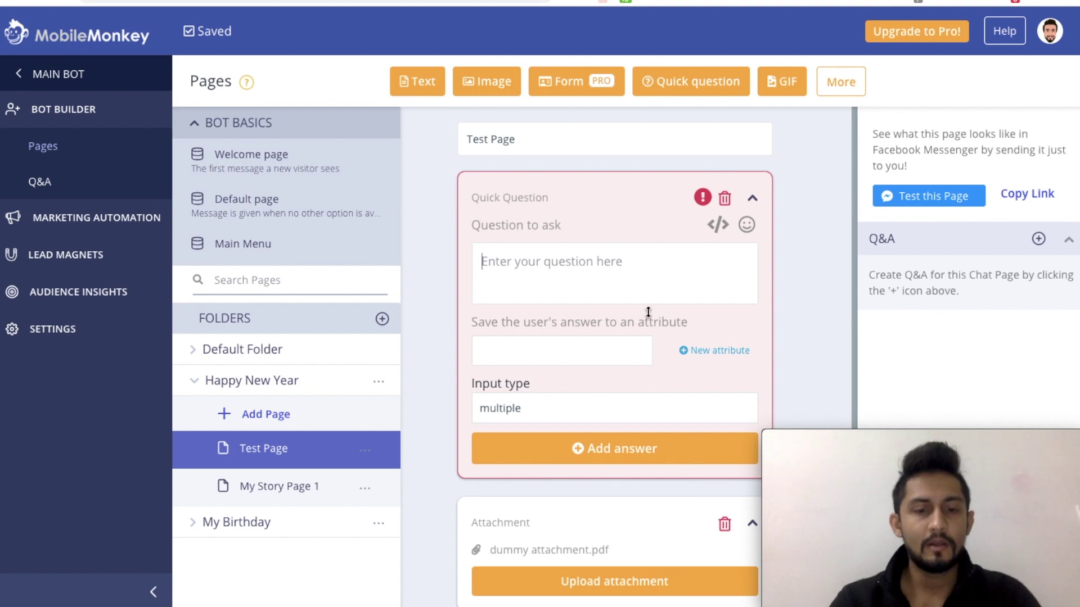
type("Woo")
key("BackSpace")
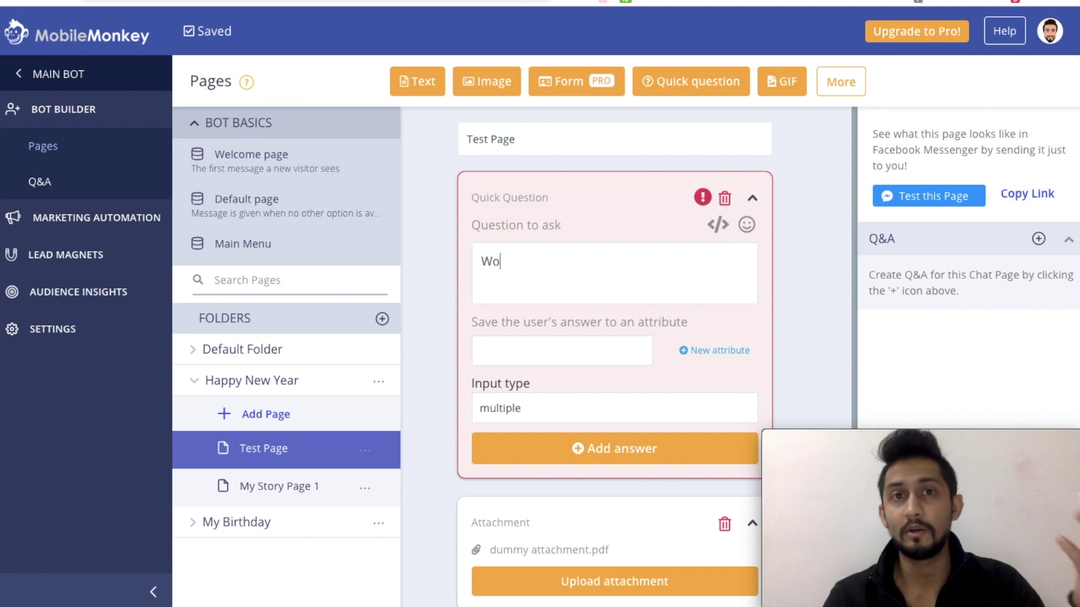
type("uld")
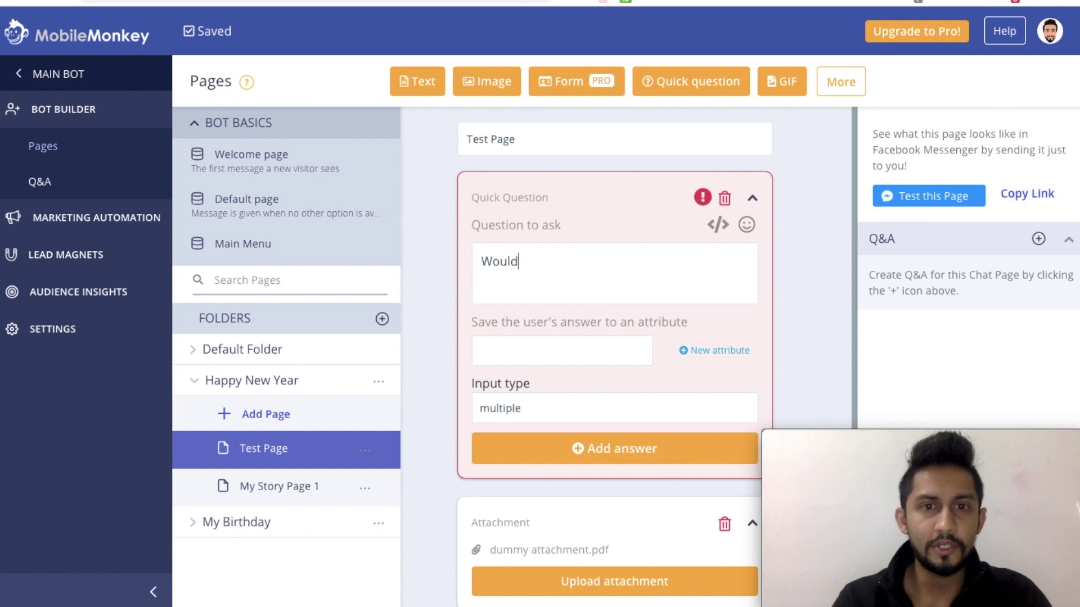
type(" you like to get")
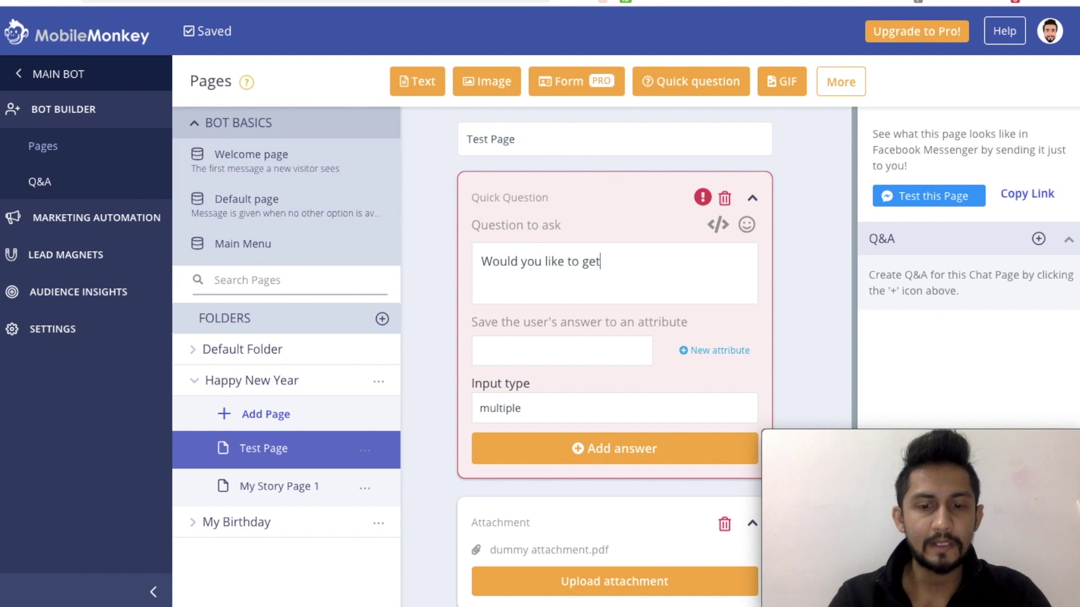
type(" instant access")
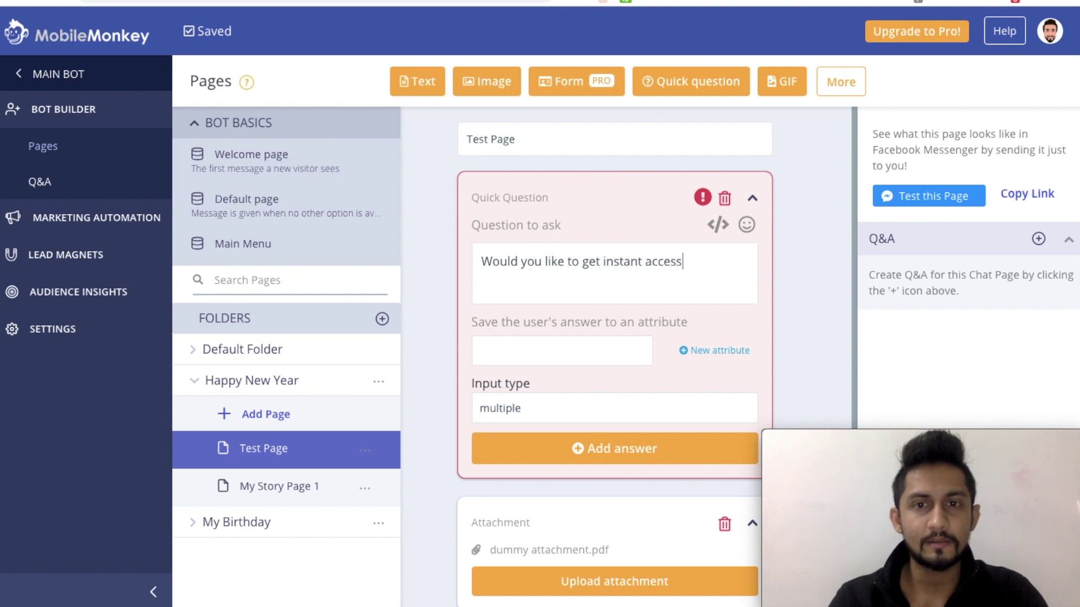
type(" to our brand new ebook for ")
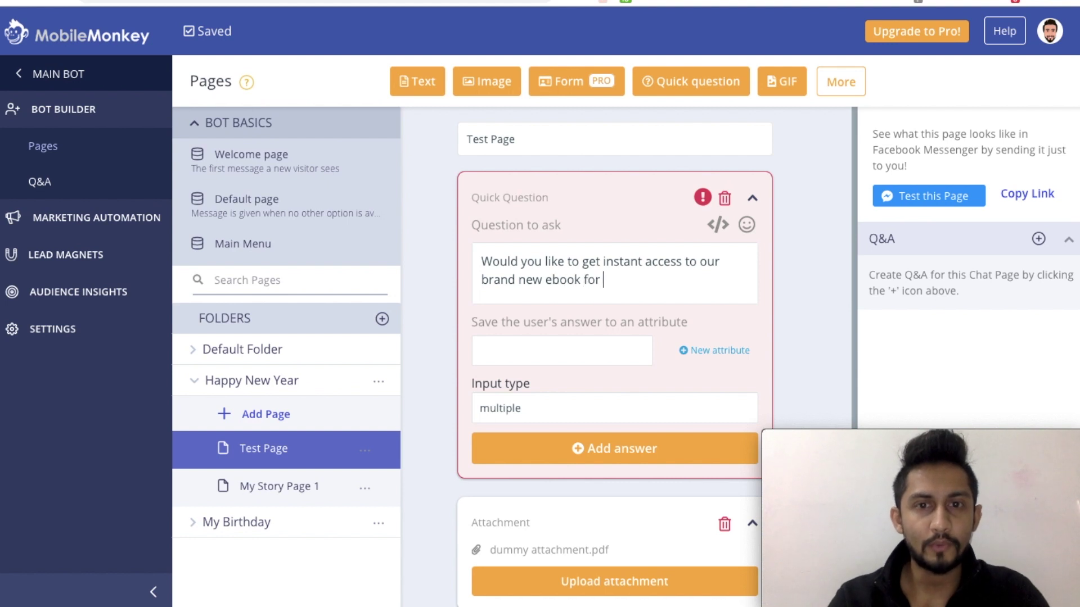
type("comple")
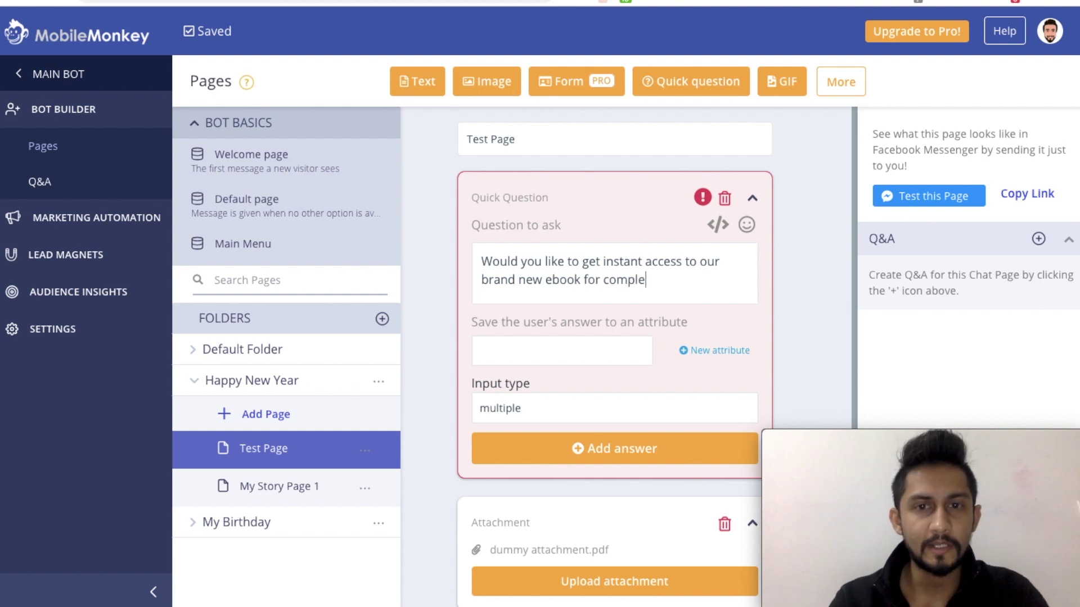
type("te step by step ")
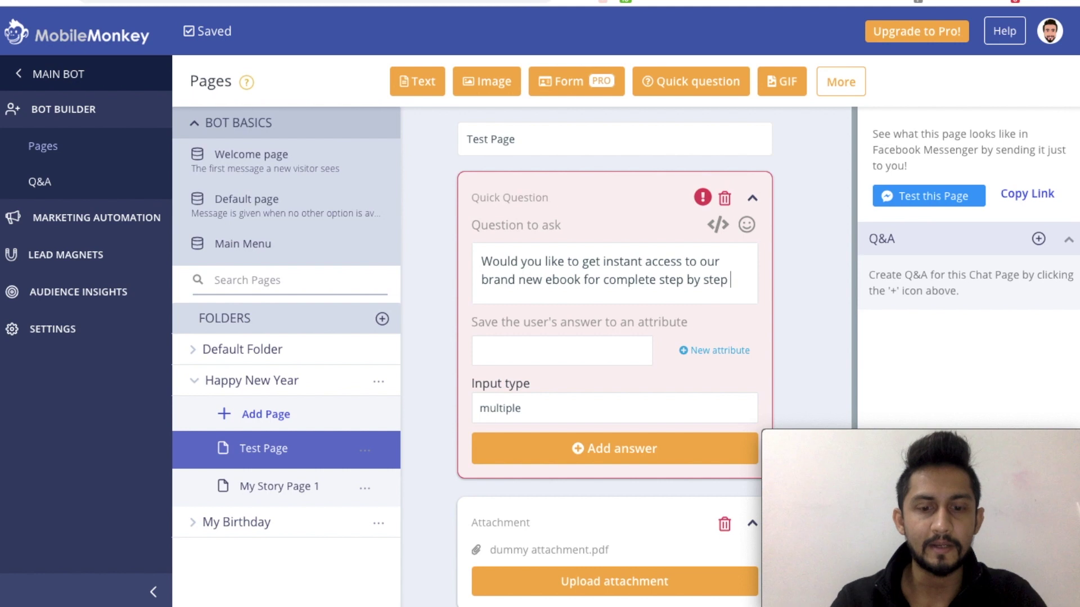
type("guide on Facebook Messenger Marketing")
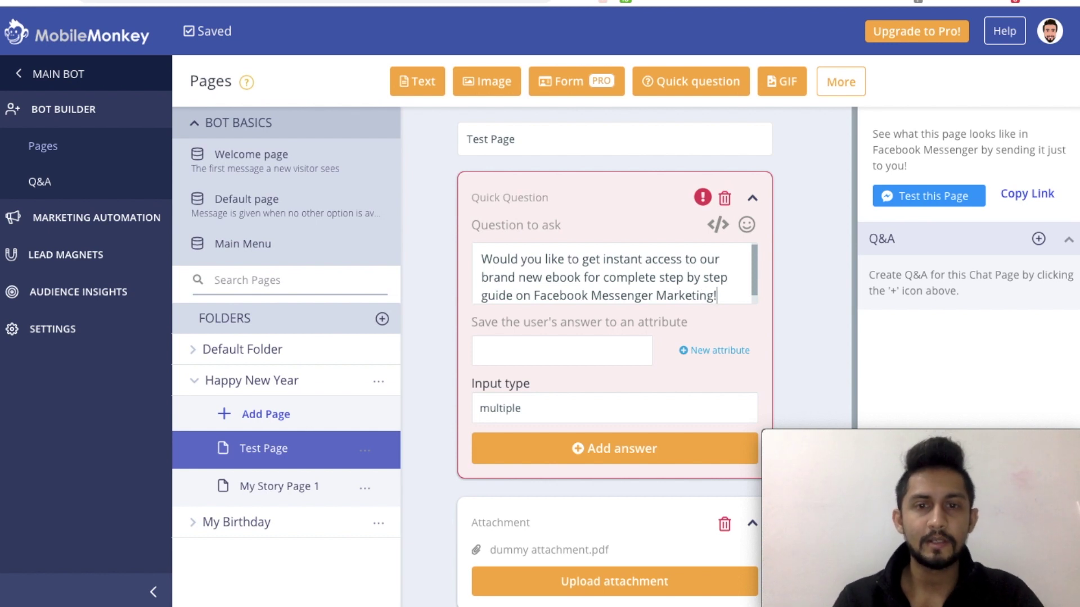
type("?")
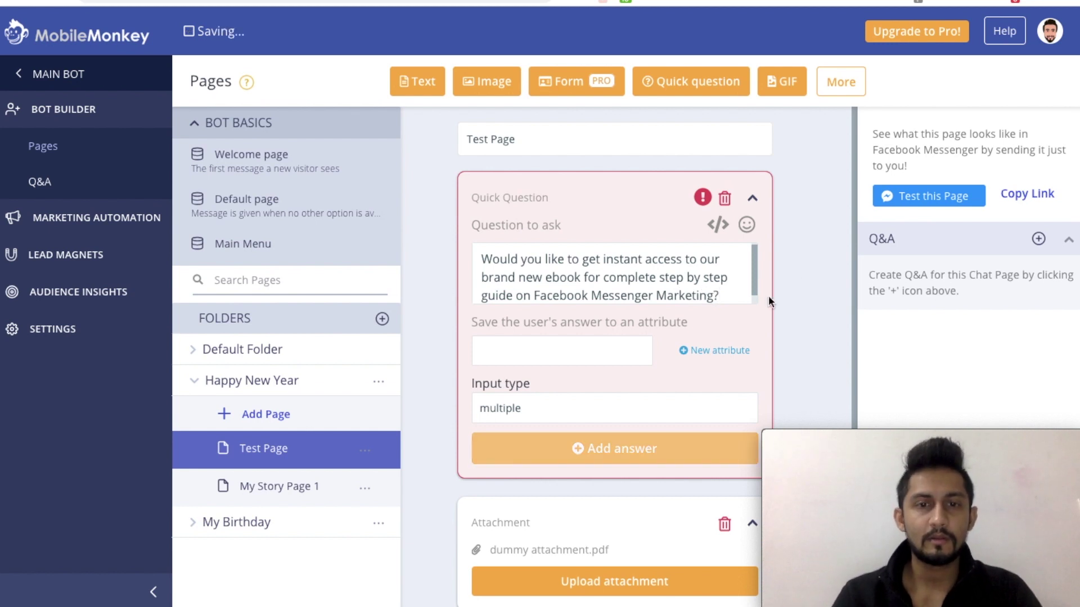
left_click(698, 351)
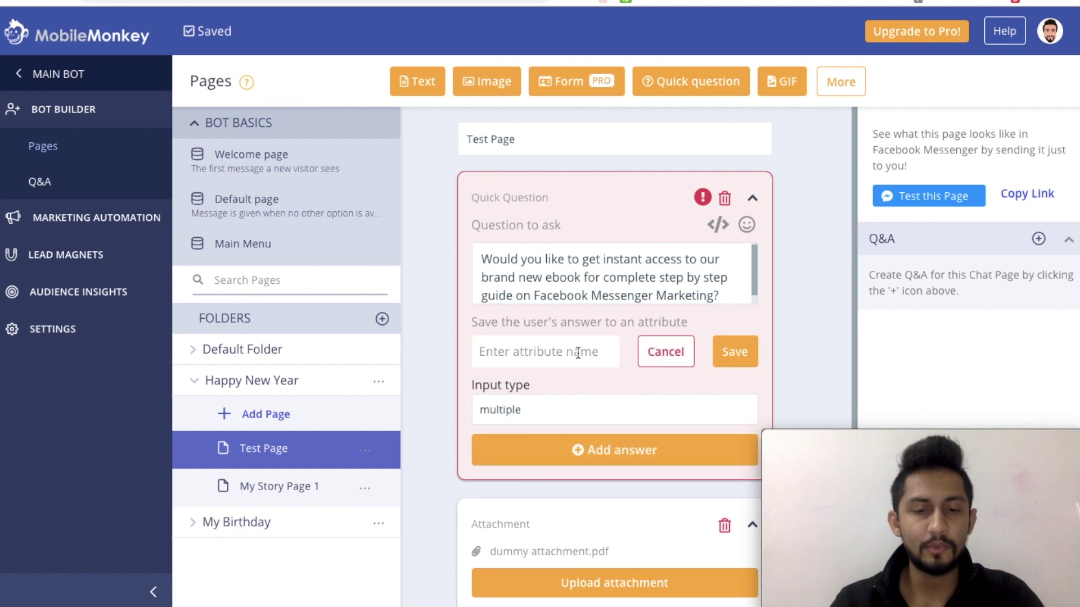
Store the quick question's replies in the existing DUMMY ATTRIBUTE
type("Du")
key("BackSpace")
key("BackSpace")
left_click(674, 352)
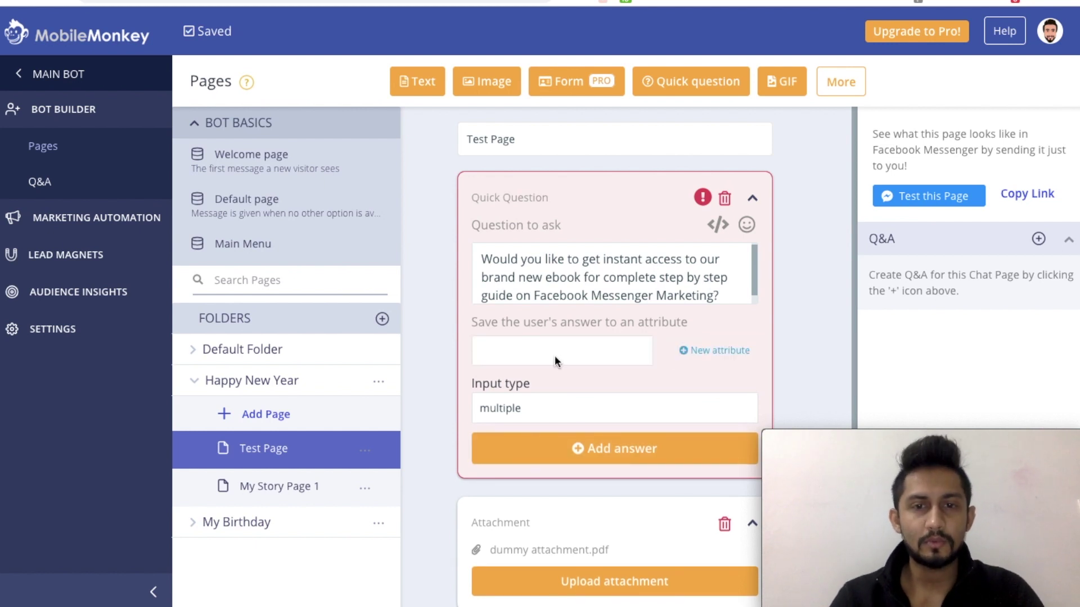
left_click(556, 356)
scroll(556, 455, "down", 1)
type("dum")
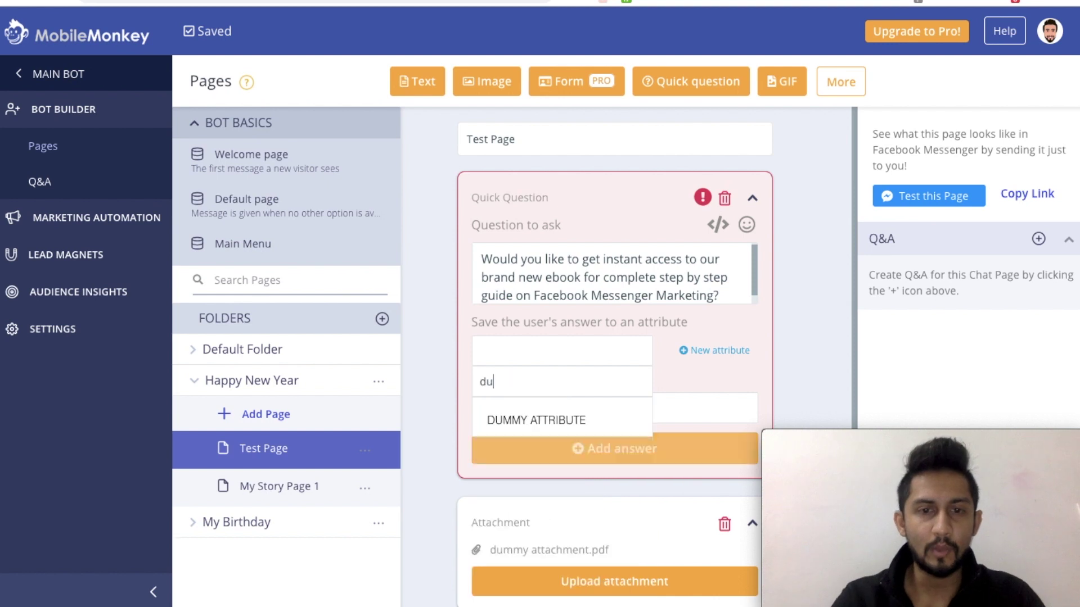
left_click(544, 426)
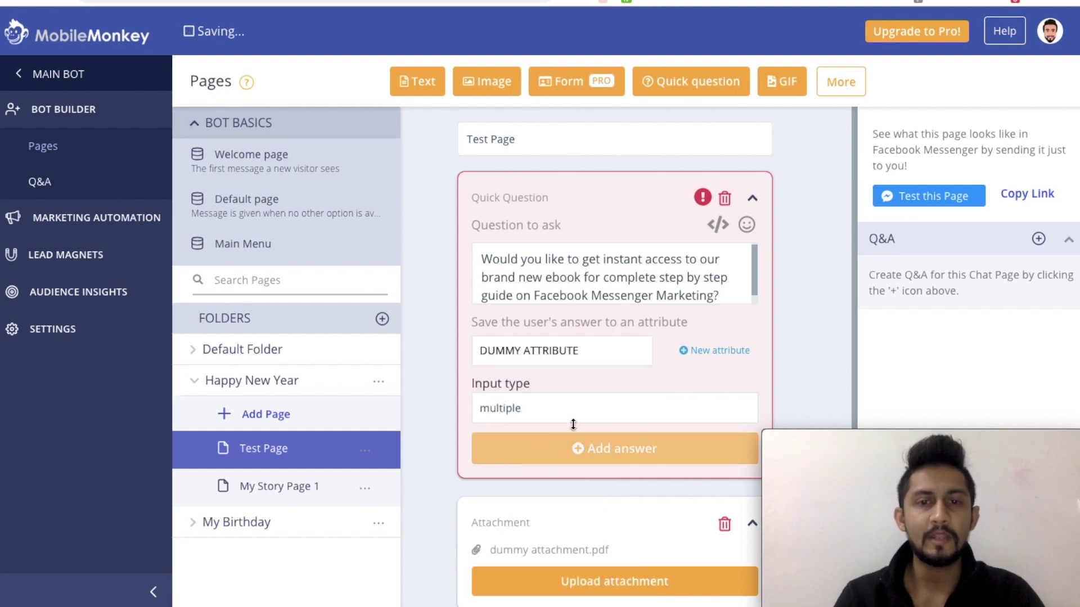
scroll(796, 369, "down", 1)
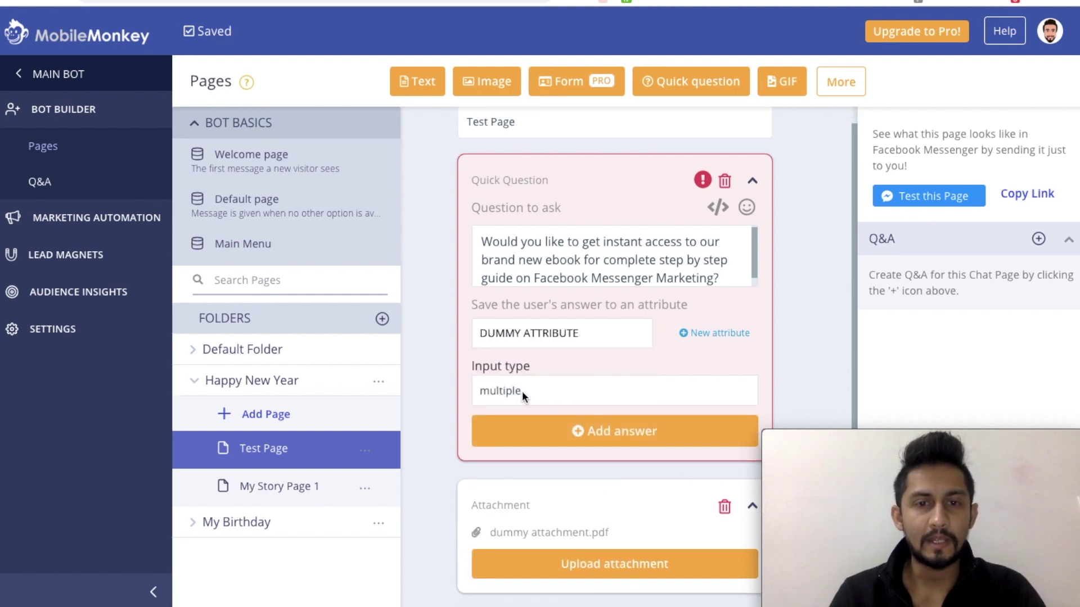
Add a first answer 'Yes, sure' followed by the 💯 emoji
left_click(595, 431)
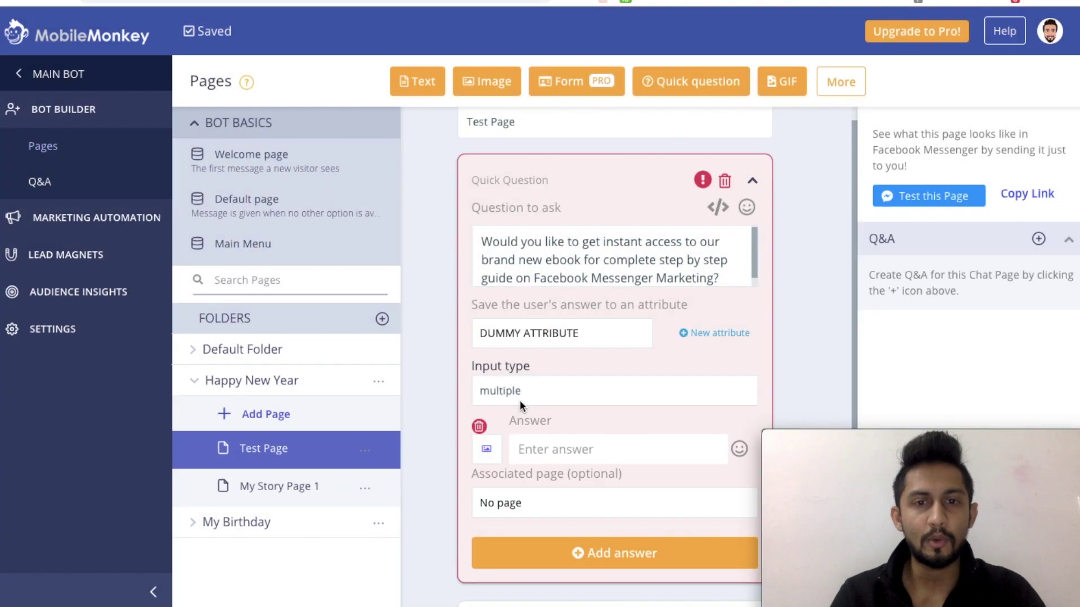
left_click(550, 450)
type("Yes ")
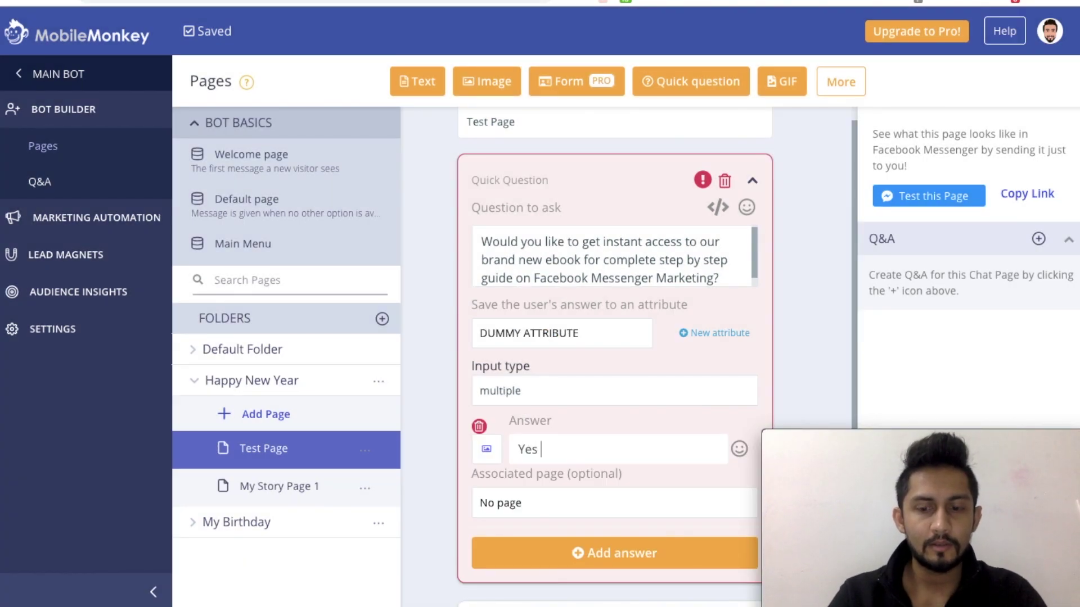
type("foure")
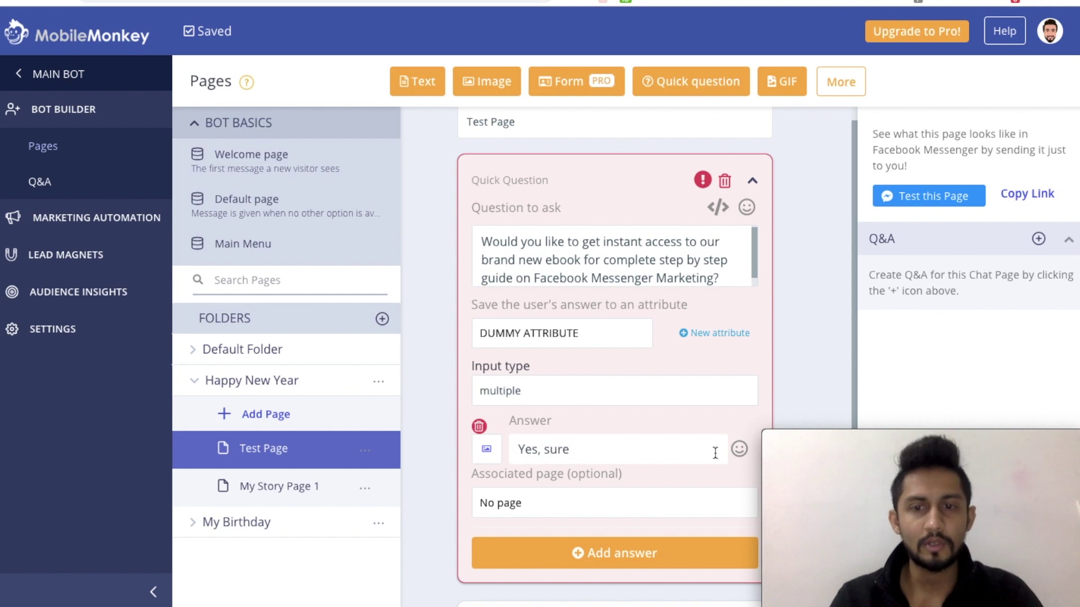
left_click(739, 449)
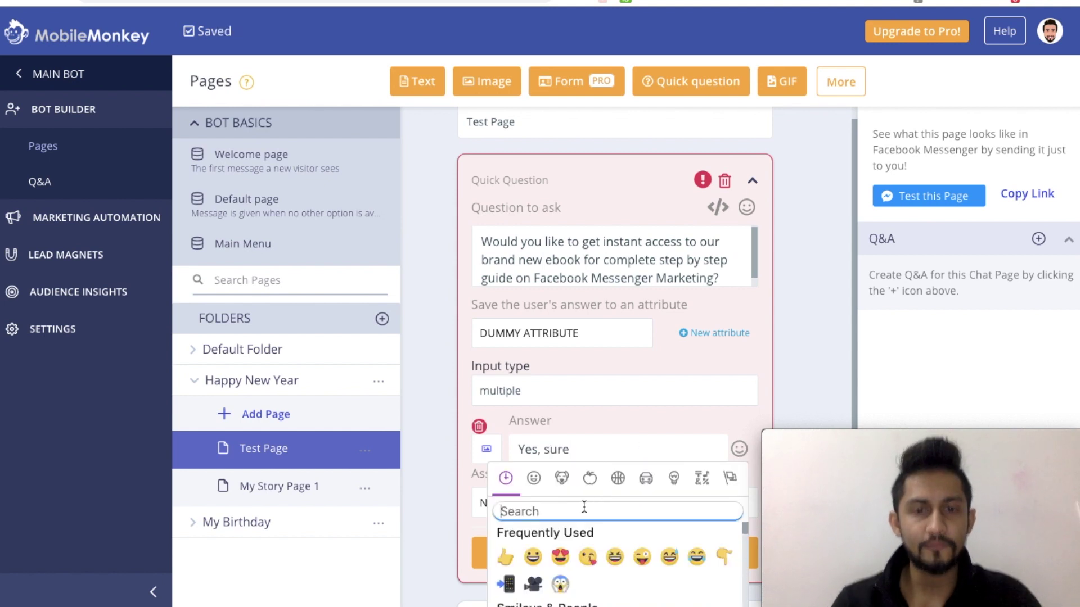
type("100")
left_click(506, 560)
Add a second answer 'Hmm, may be later' ending with the 🤔 thinking emoji
left_click(602, 450)
scroll(641, 457, "down", 2)
left_click(597, 437)
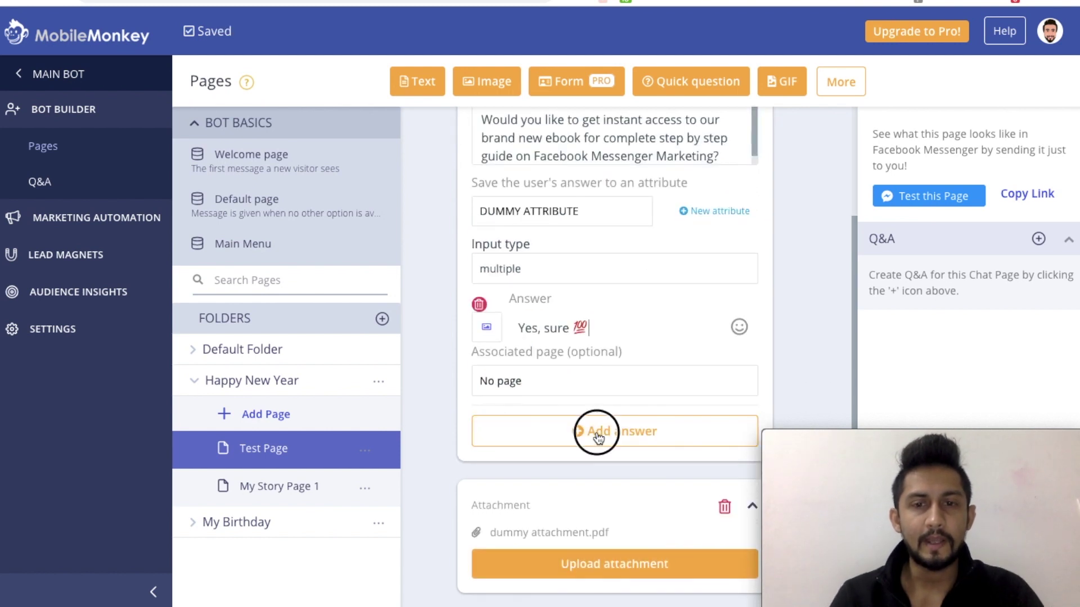
type("Hmm, may be later")
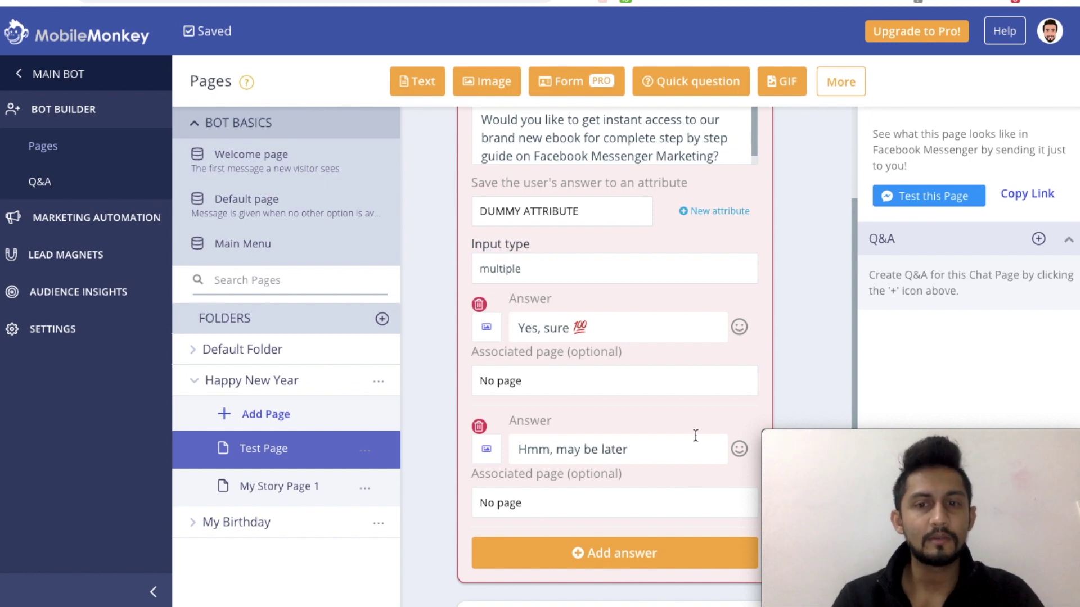
left_click(739, 449)
left_click(559, 505)
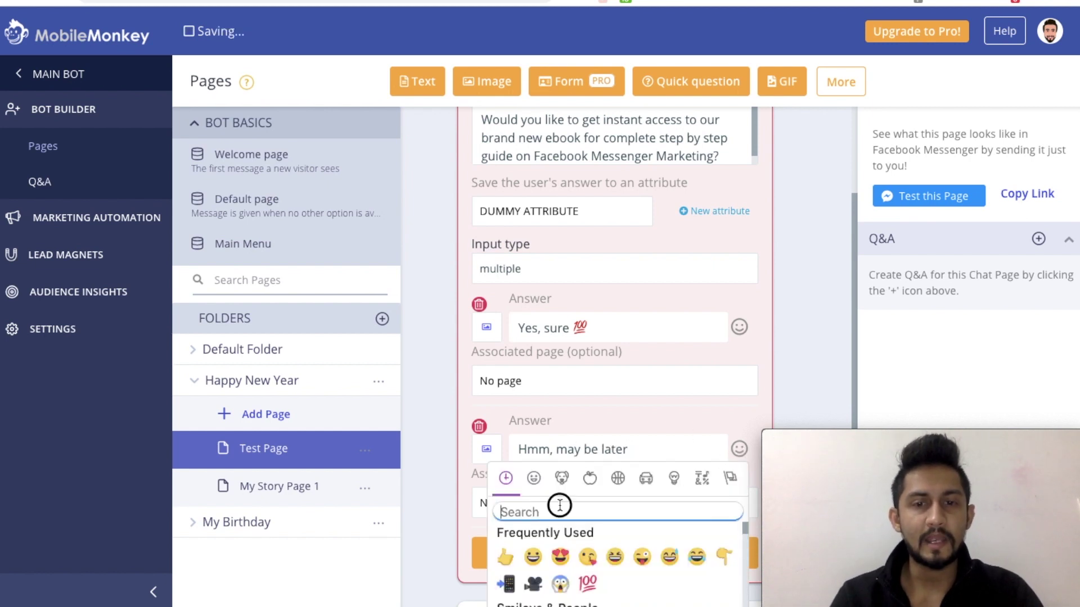
type("think")
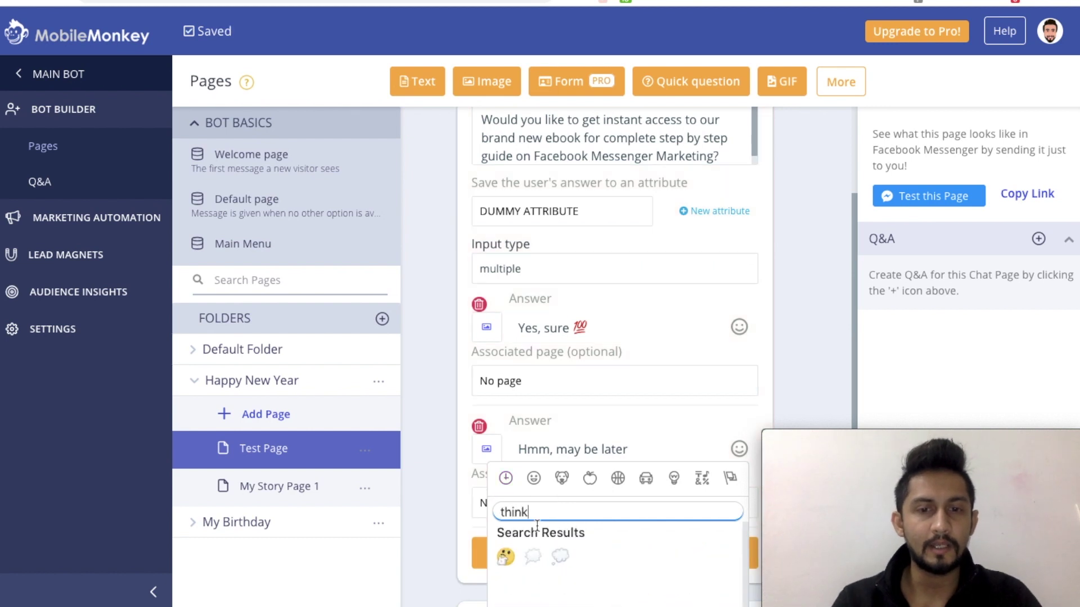
left_click(505, 556)
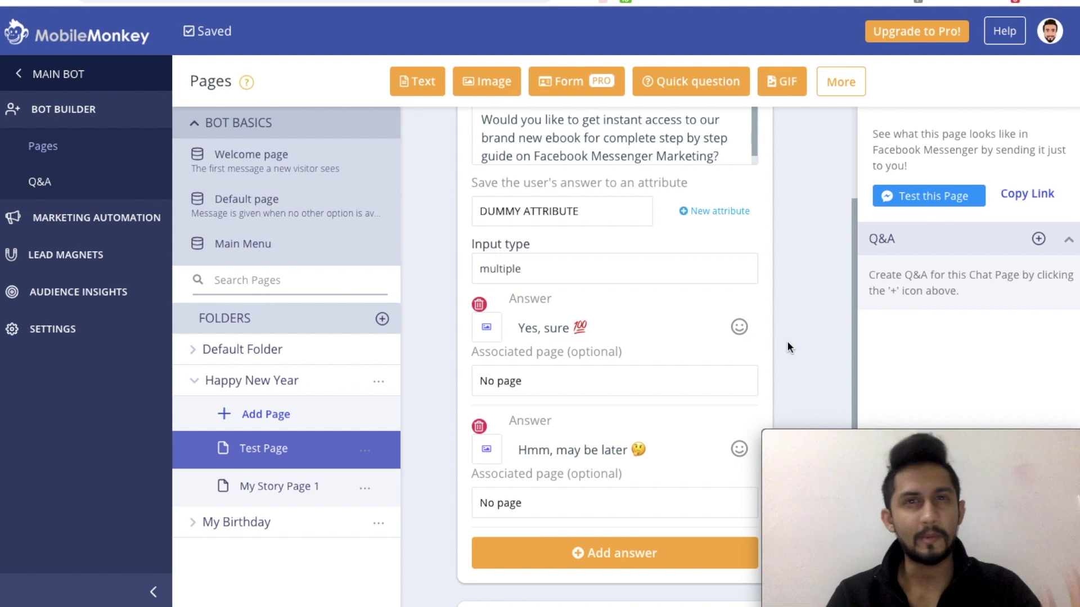
scroll(788, 347, "down", 2)
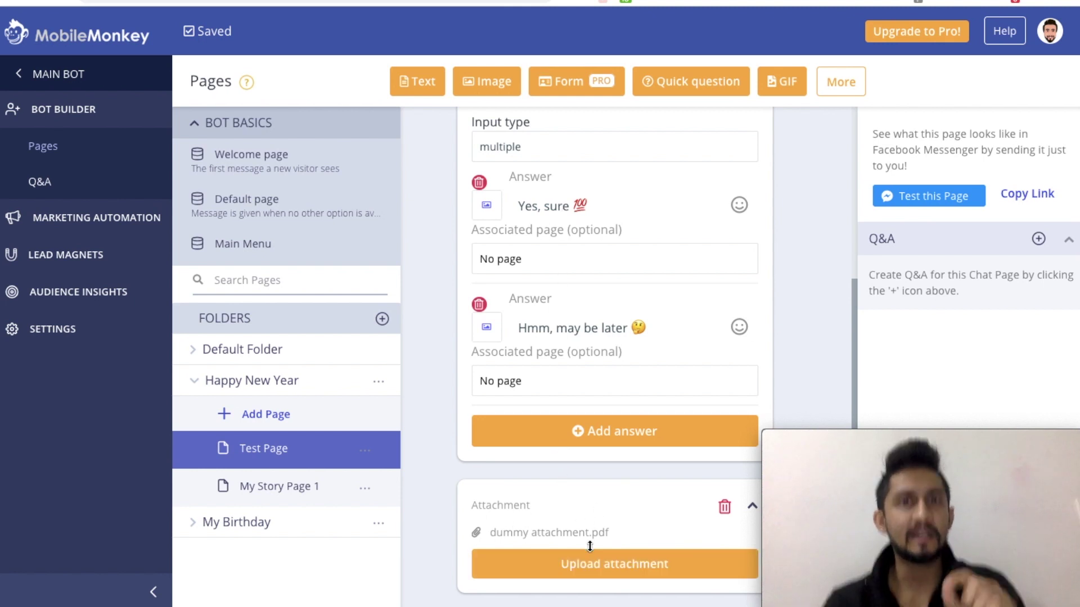
Insert a Text block above the attachment reading 'That's brilliant! Download your ebook below 👇'
left_click(412, 85)
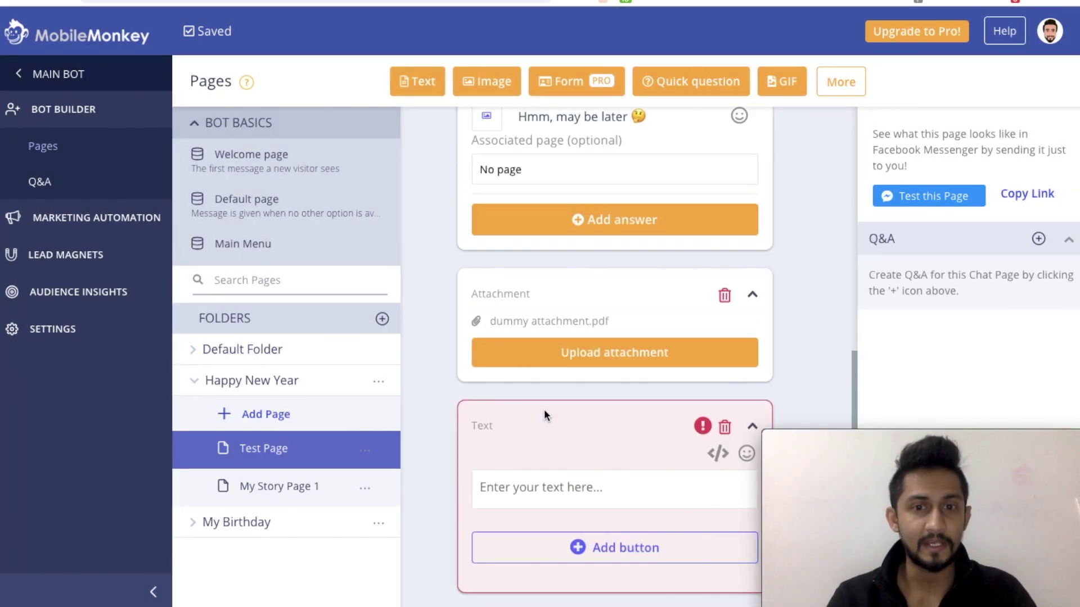
left_click_drag(535, 429, 525, 294)
left_click(526, 355)
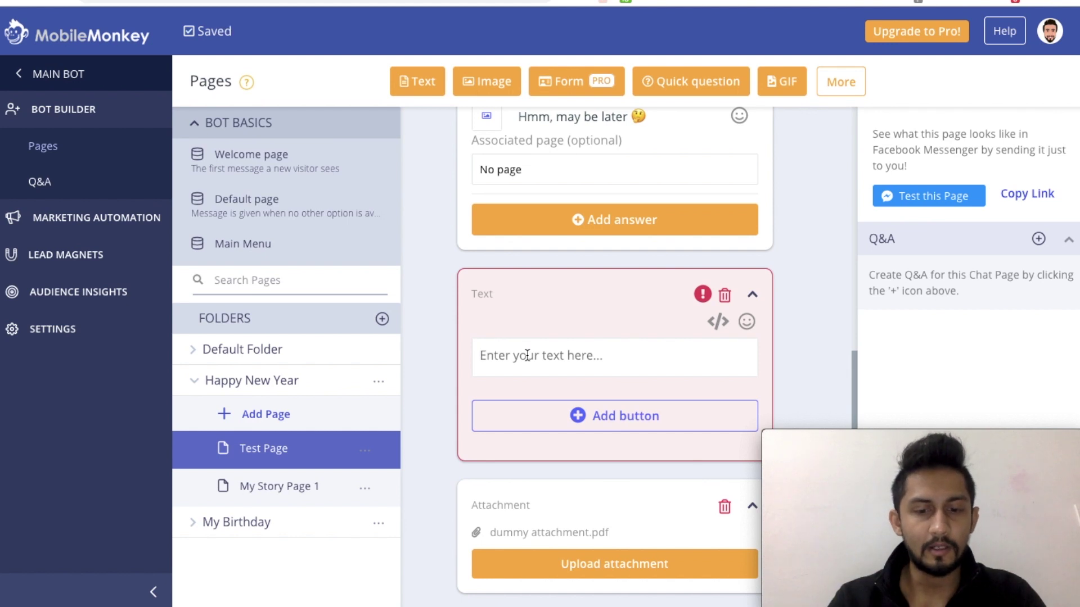
type("That's brilliant")
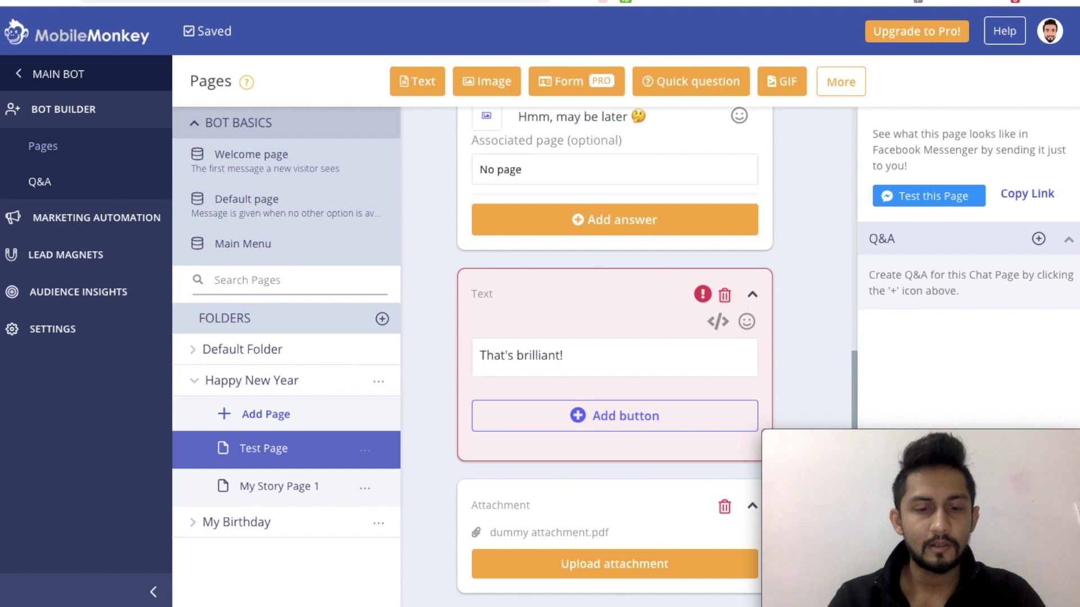
type("! Download")
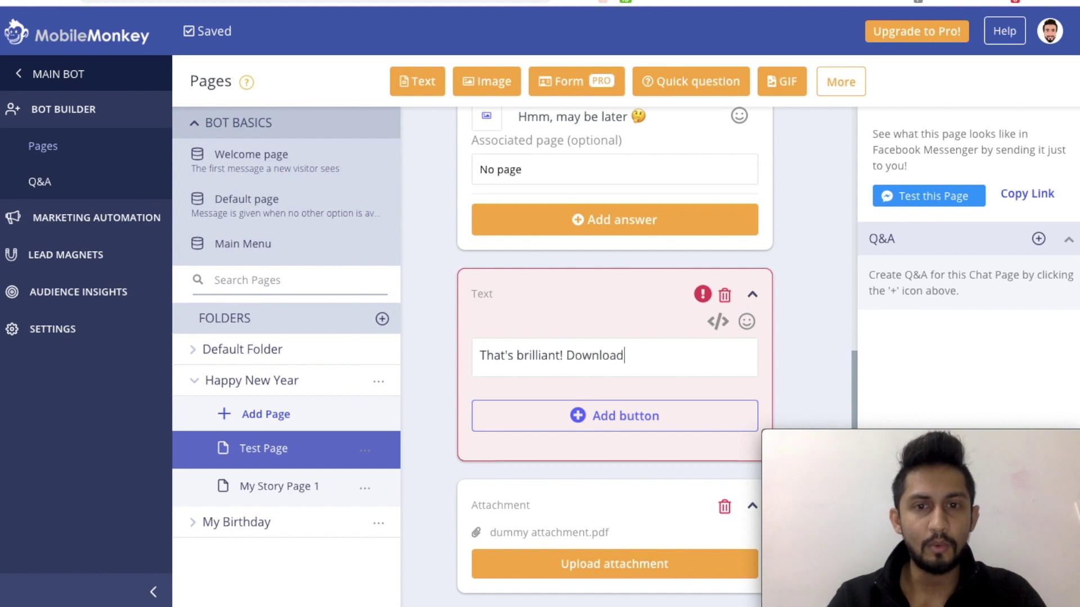
type(" your ebook below")
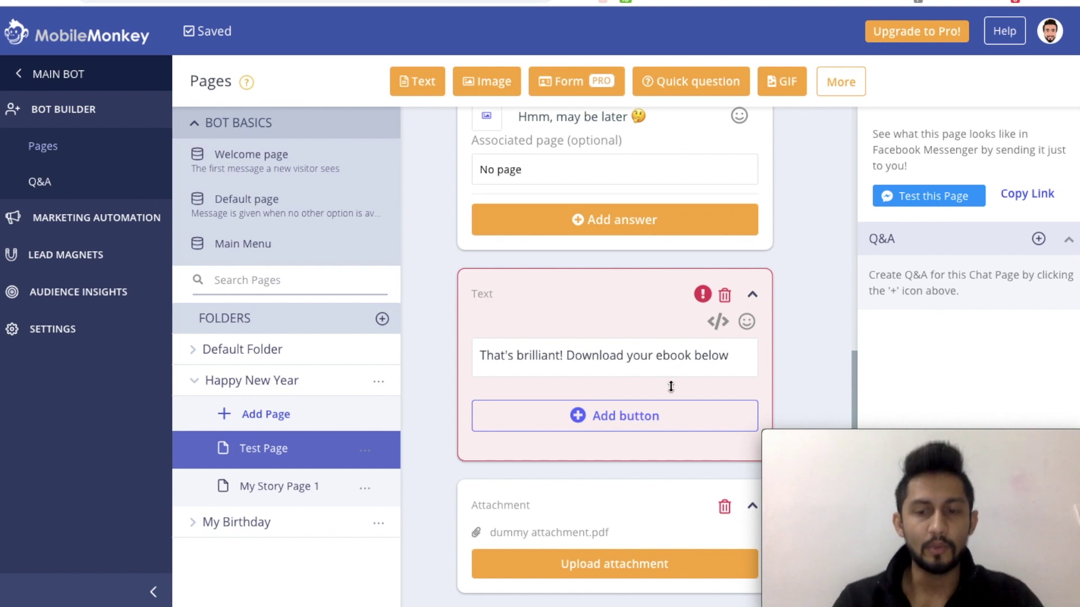
left_click(745, 322)
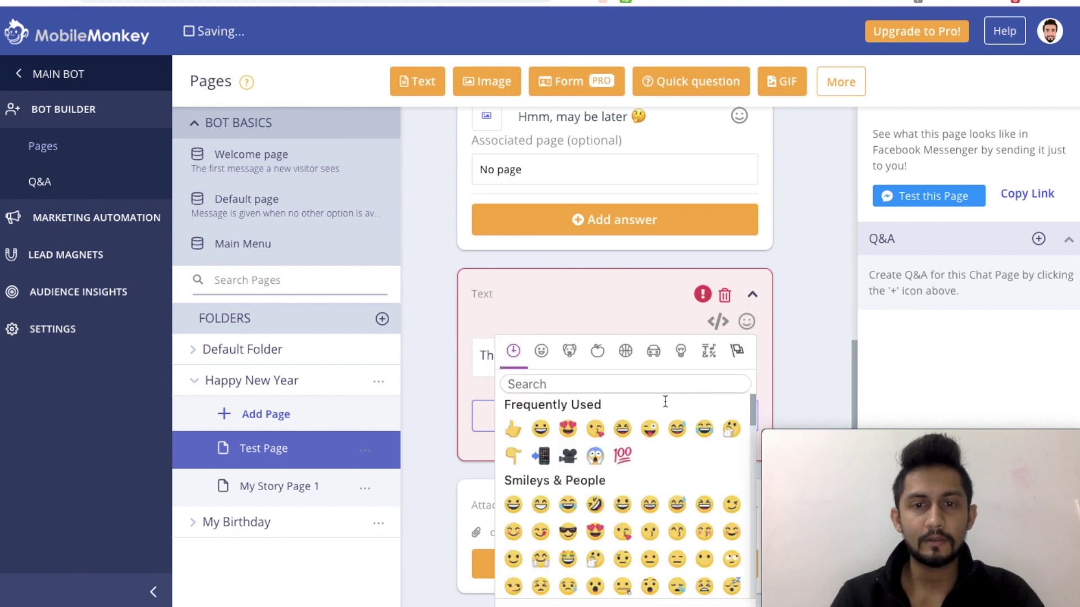
left_click(514, 456)
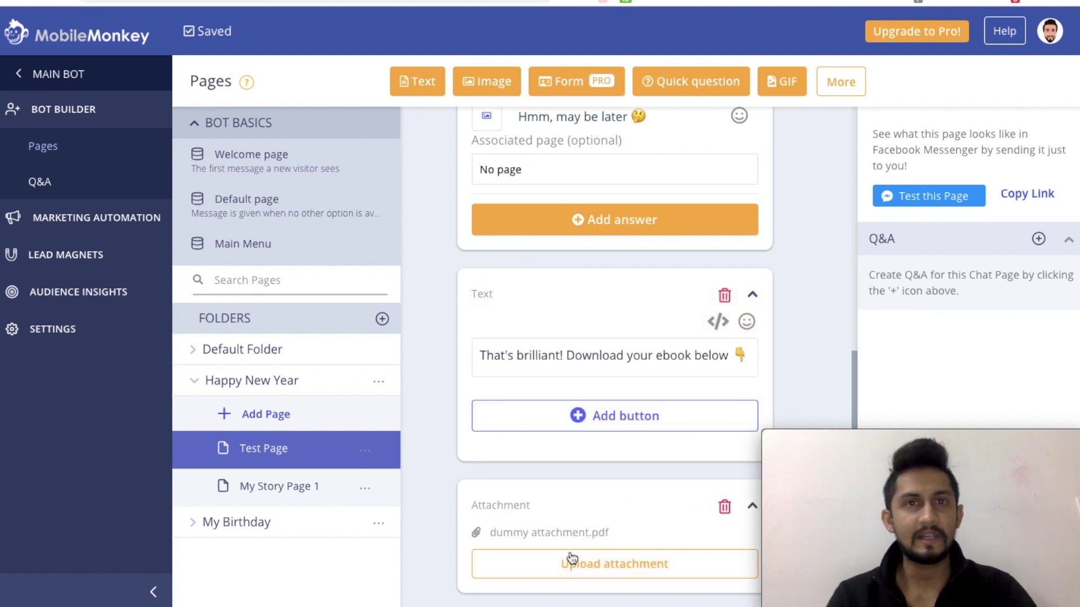
scroll(803, 256, "up", 1)
scroll(804, 256, "up", 1)
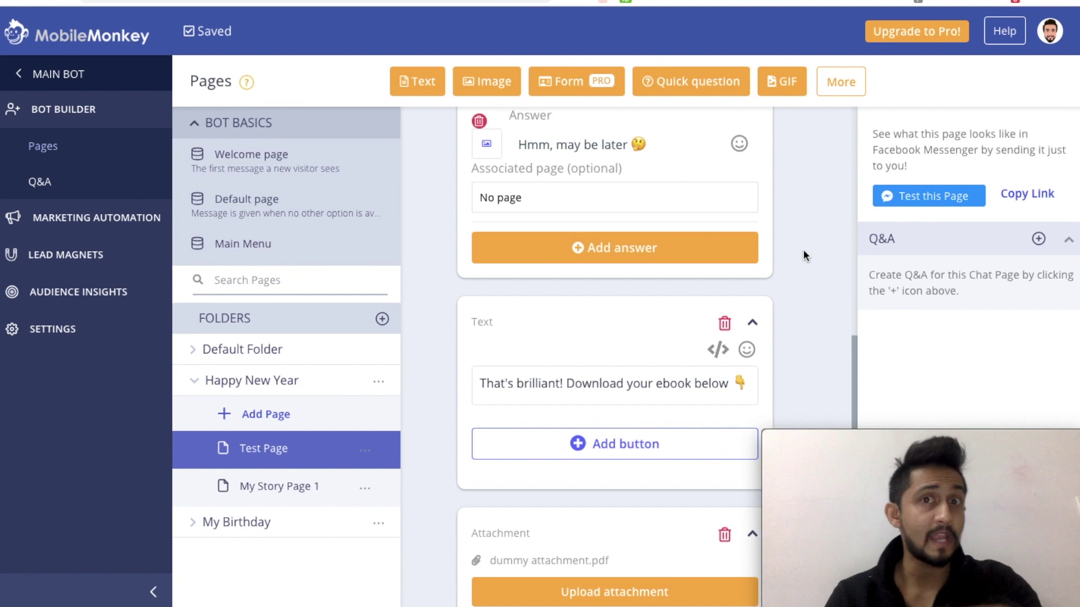
scroll(804, 254, "up", 3)
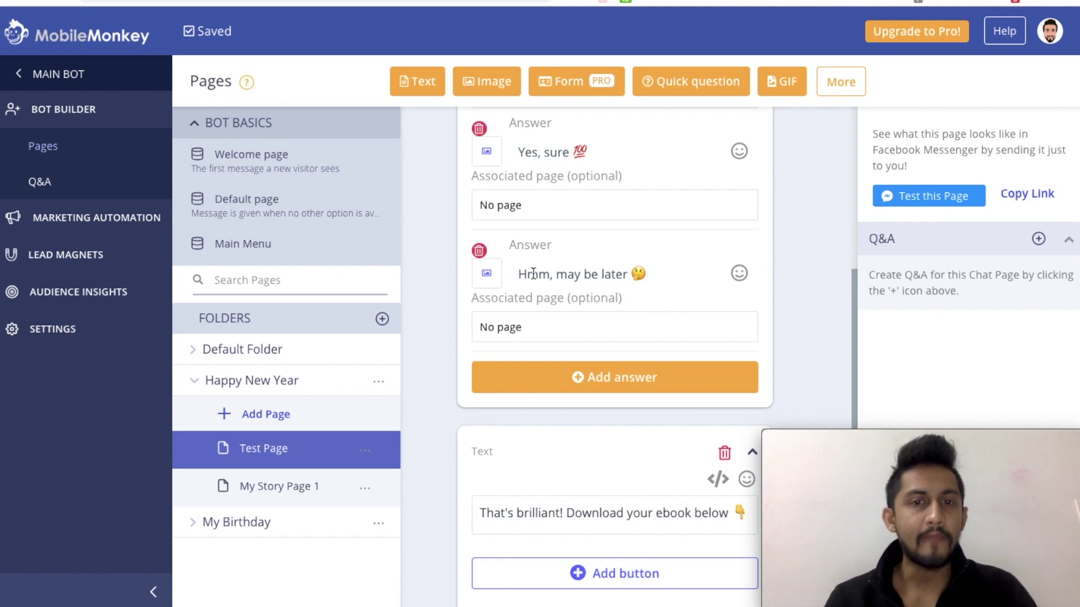
Create a page in Happy New Year named after the copied answer 'Hmm, may be later 🤔'
triple_click(533, 274)
key("ctrl+c")
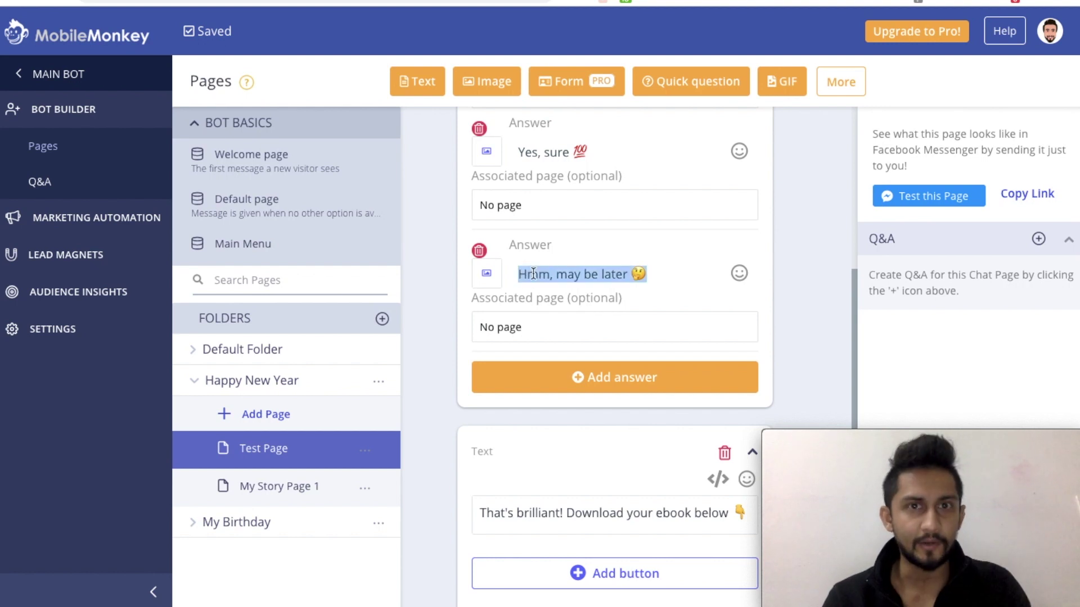
left_click(262, 416)
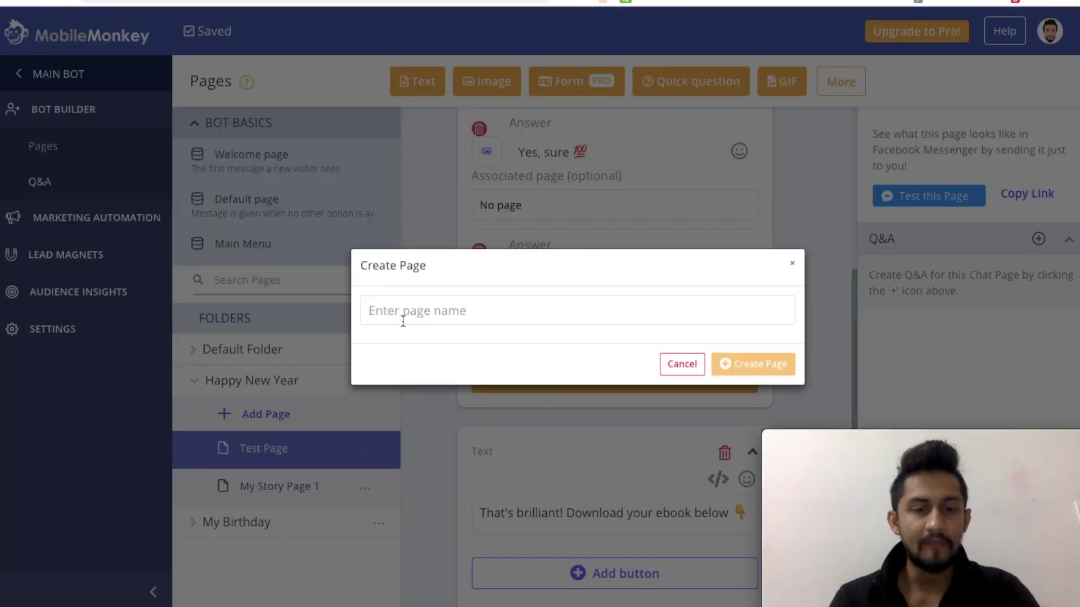
key("ctrl+v")
left_click(736, 357)
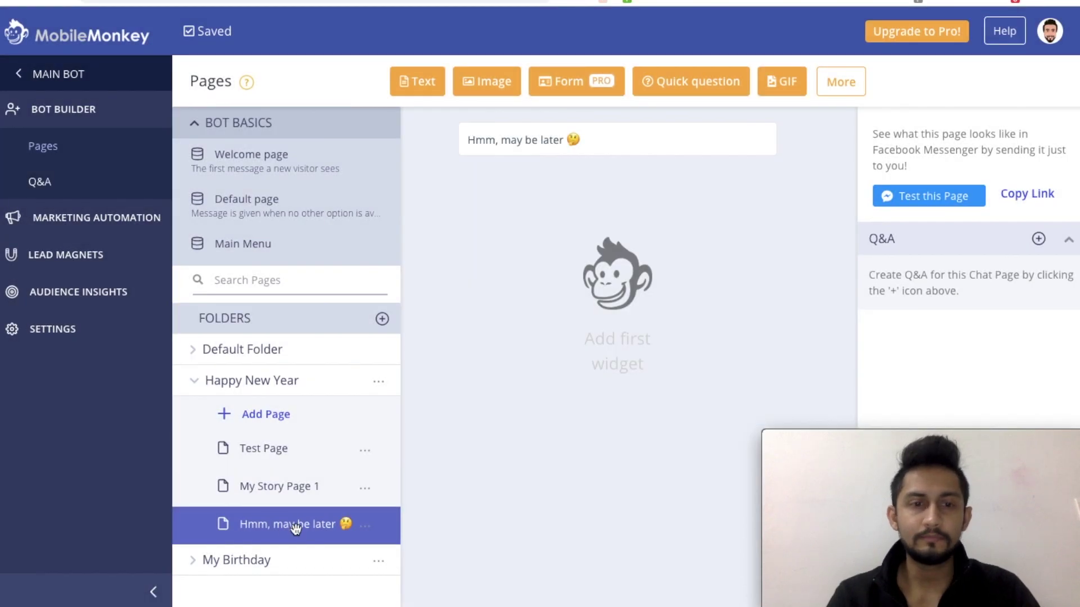
Write a 'No problem!' Text reply with the website link and 'Till then, stay awesome. Bye'
left_click(419, 82)
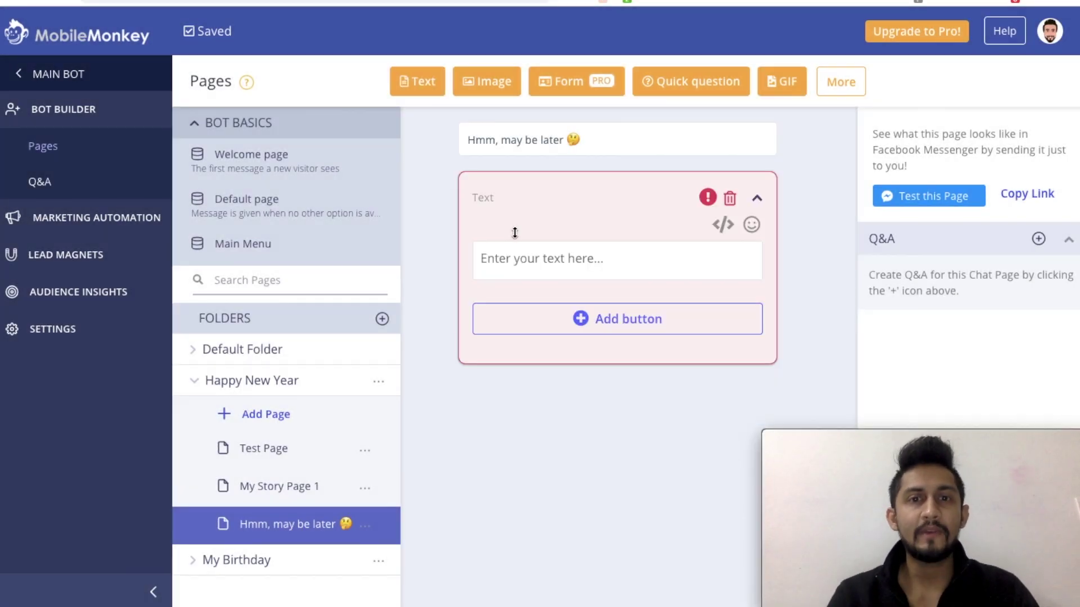
left_click(525, 258)
type("No problem! You can get it later on at: https://")
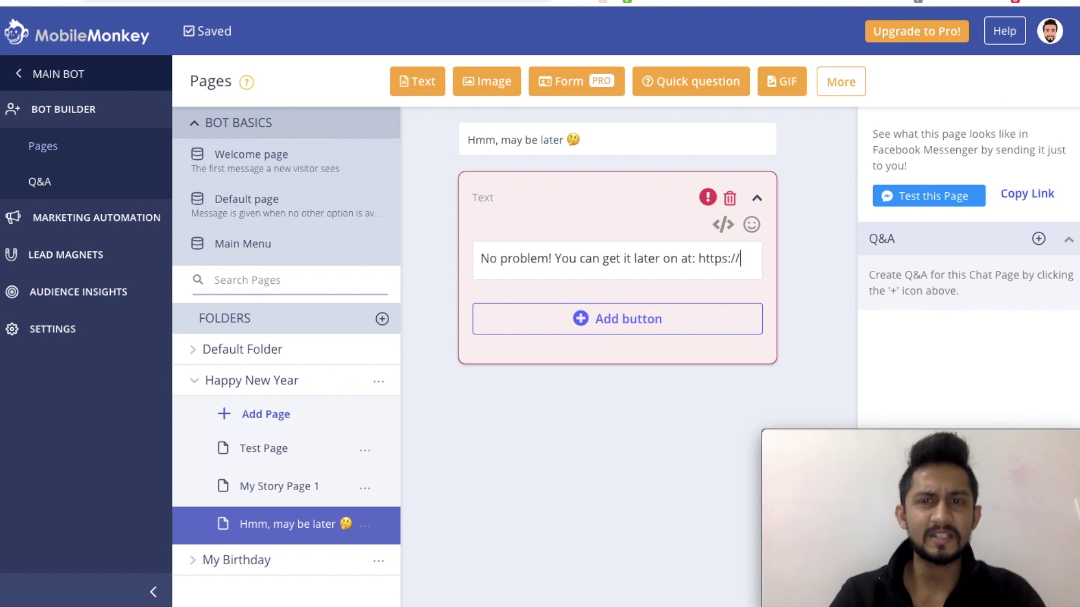
type("digitalpratik.com")
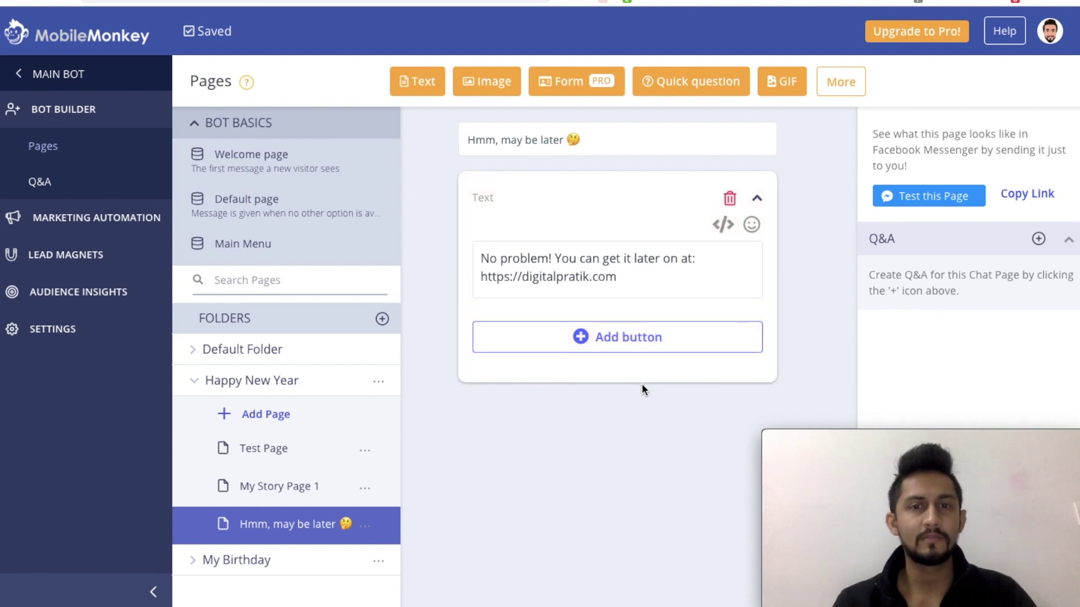
left_click(644, 284)
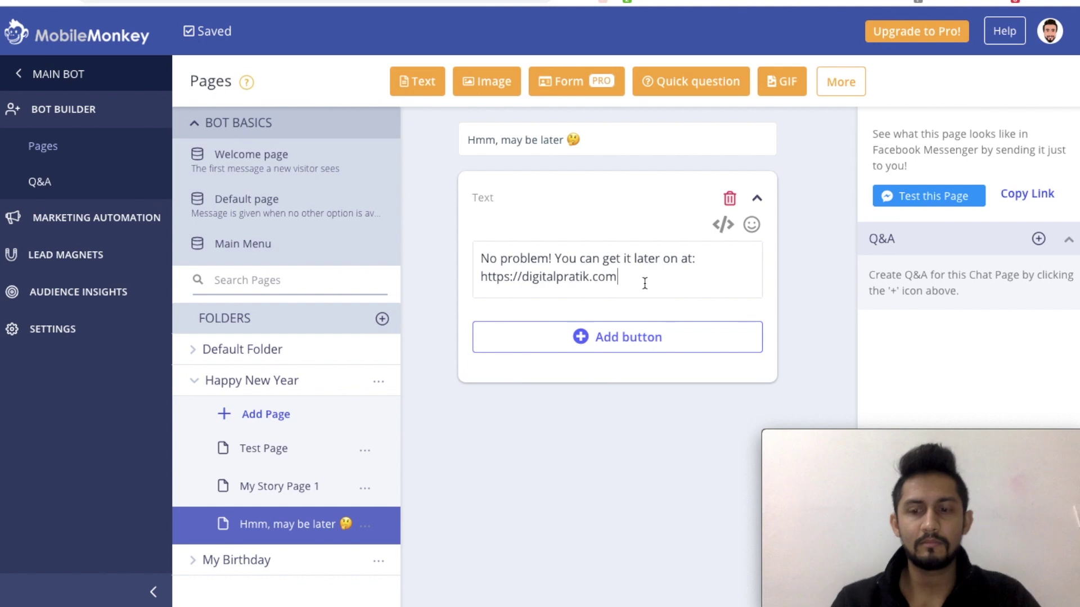
key("Return")
key("Return")
type("Till then, s")
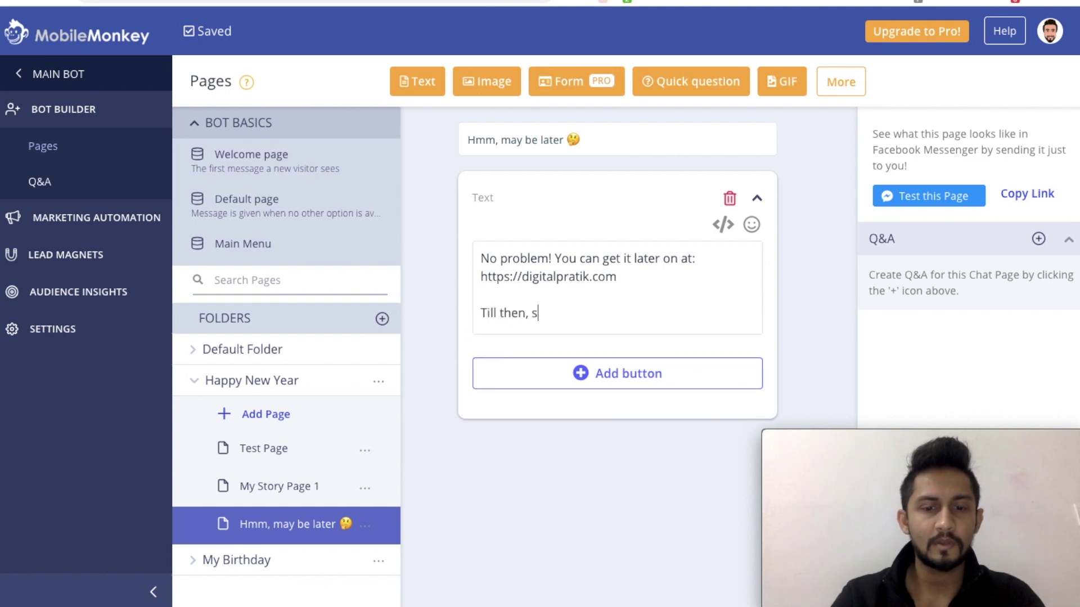
type("tay awesome. Bye")
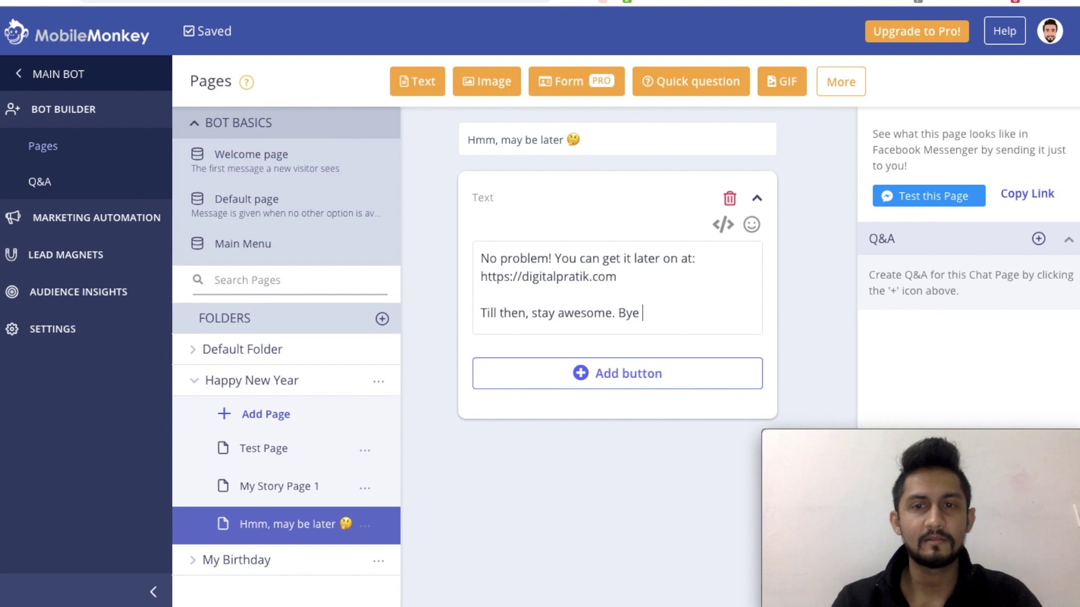
Append an emoji after 'Bye', then add a GIF block to the page
left_click(751, 225)
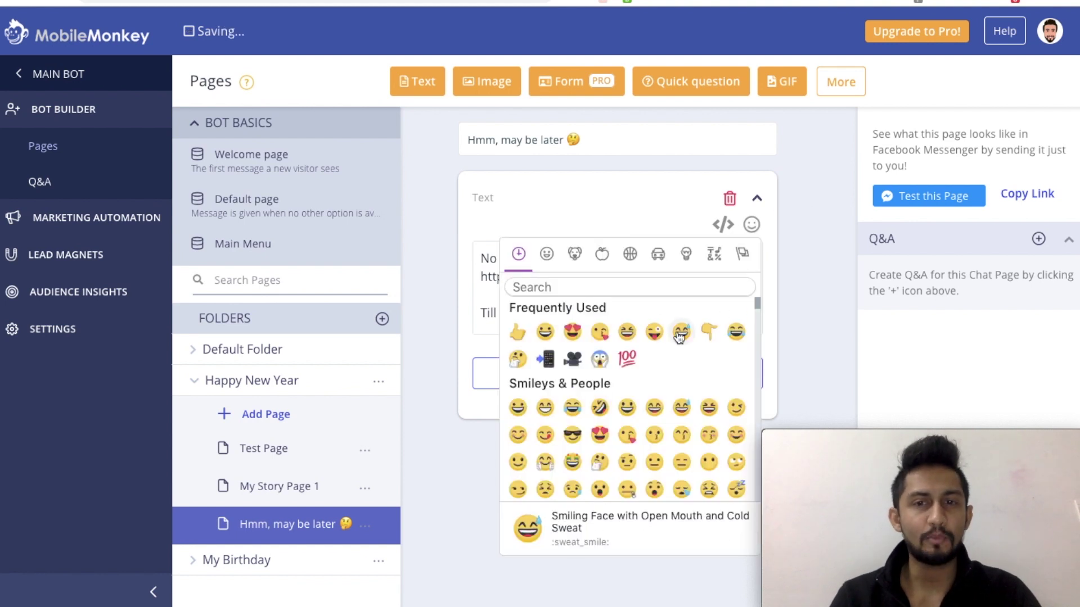
left_click(626, 332)
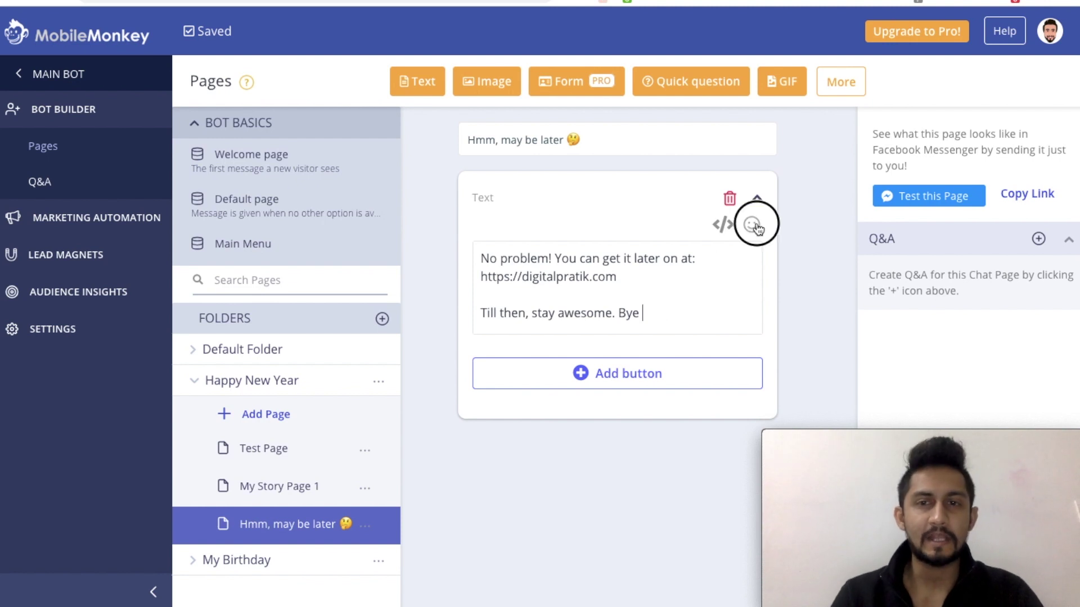
left_click(751, 224)
left_click(724, 334)
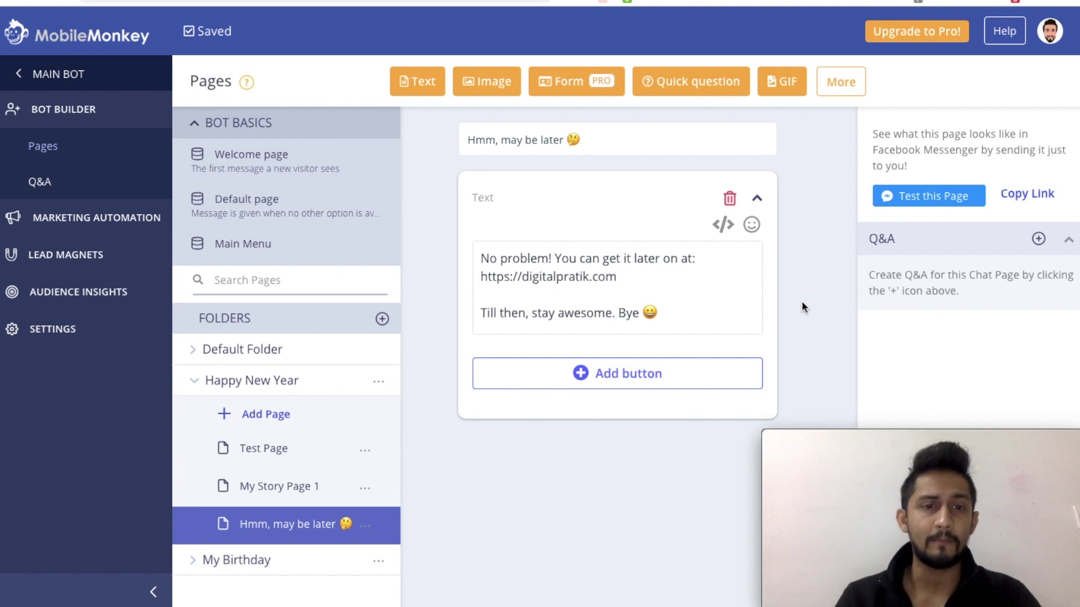
left_click(252, 450)
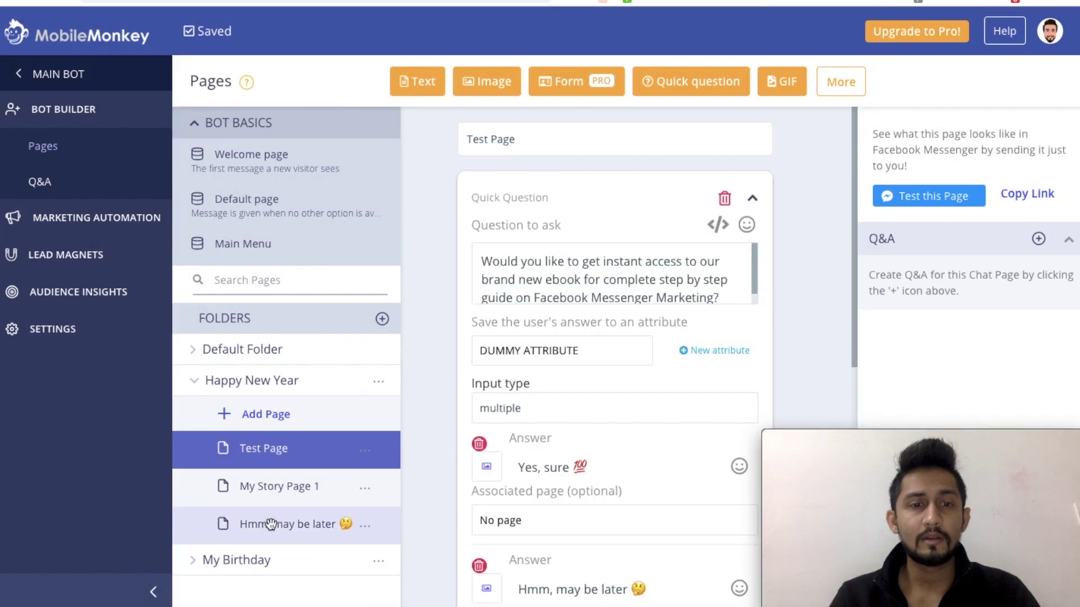
left_click(273, 523)
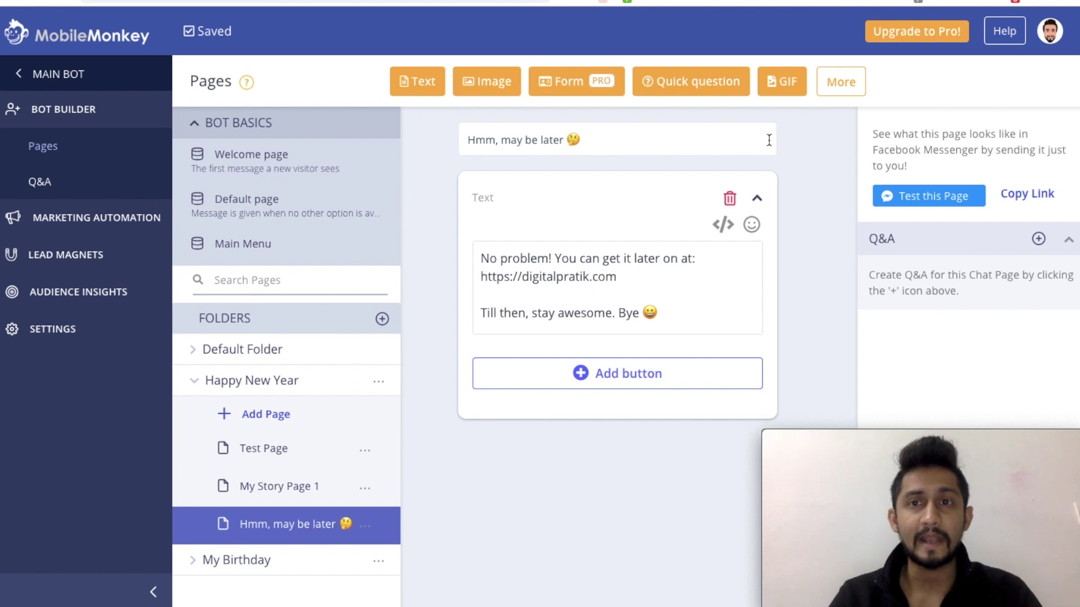
left_click(774, 88)
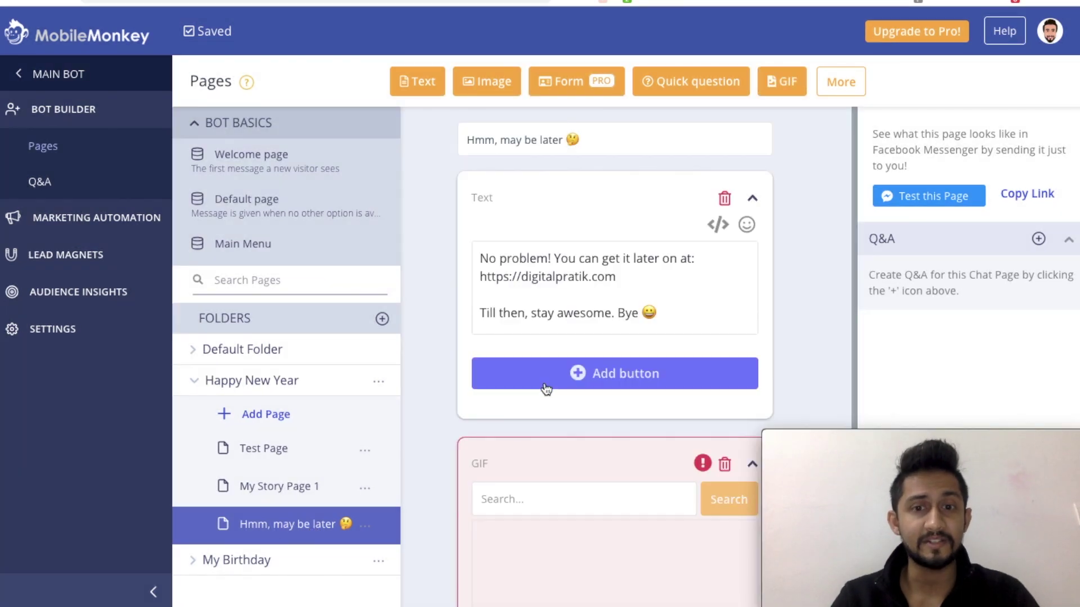
Move the GIF block above the reply text and search Giphy for 'no problem'
left_click_drag(484, 457, 485, 192)
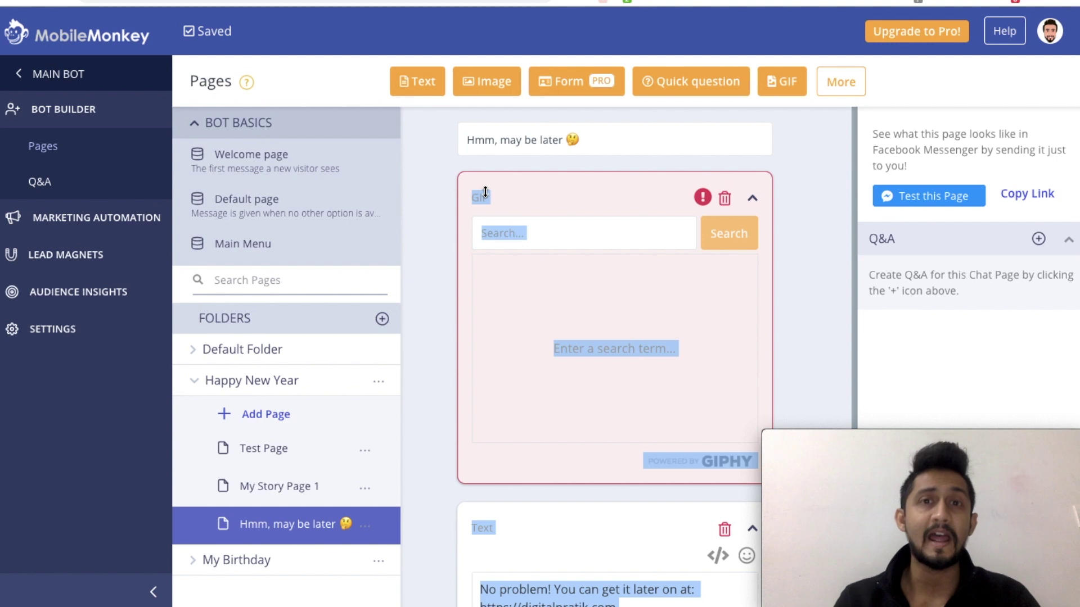
left_click(445, 226)
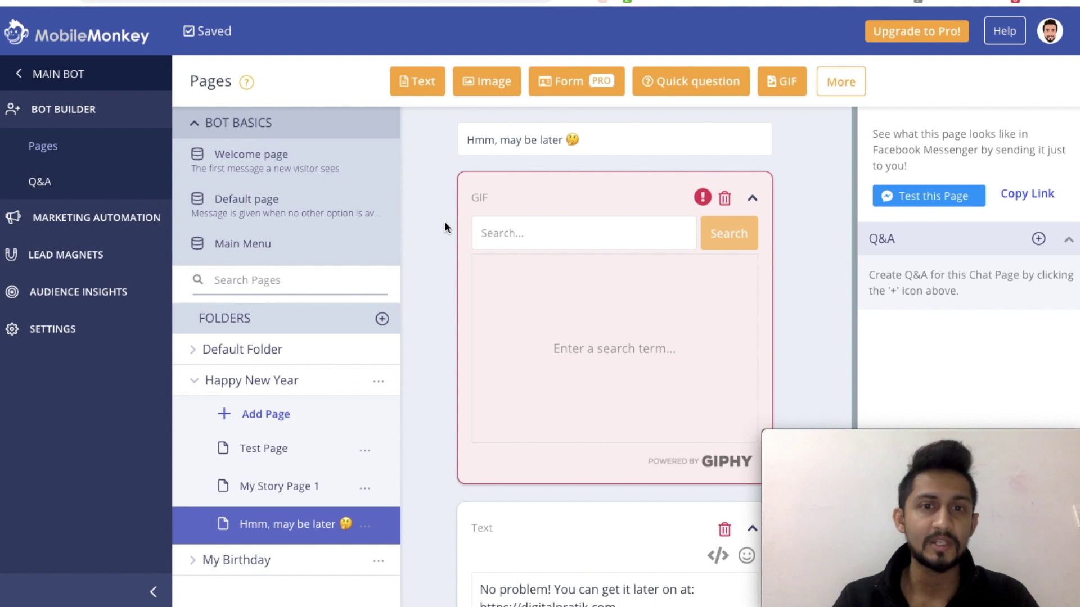
left_click(532, 236)
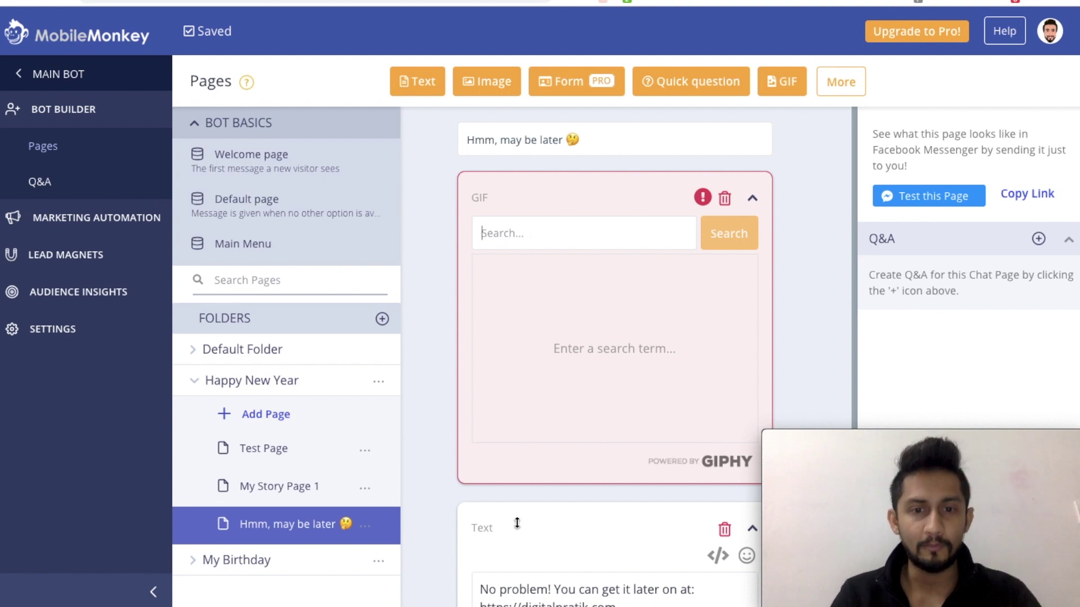
scroll(516, 523, "down", 3)
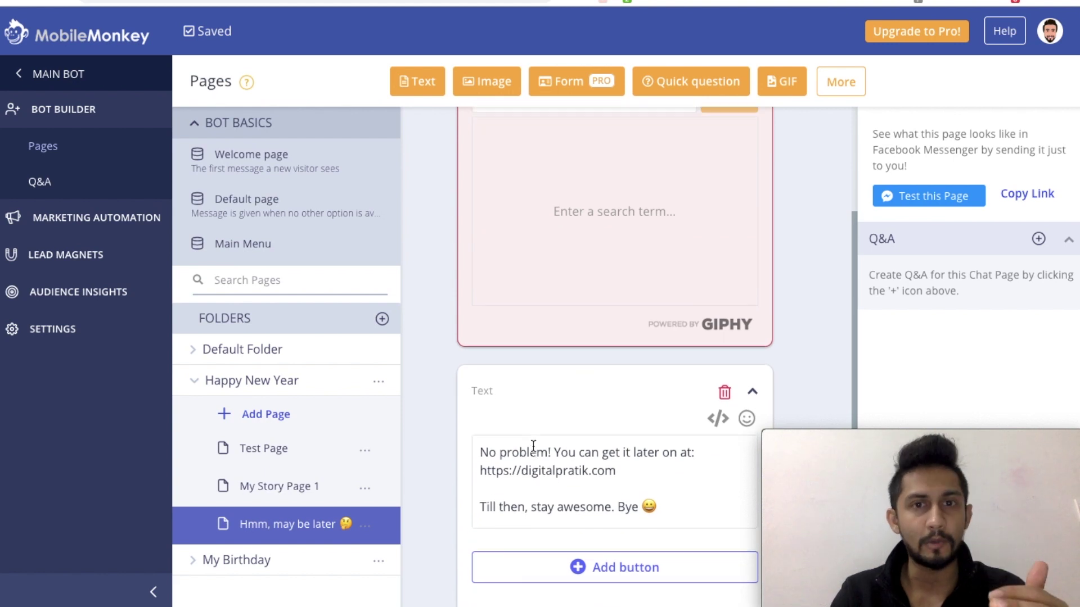
scroll(539, 241, "up", 2)
type("no problem")
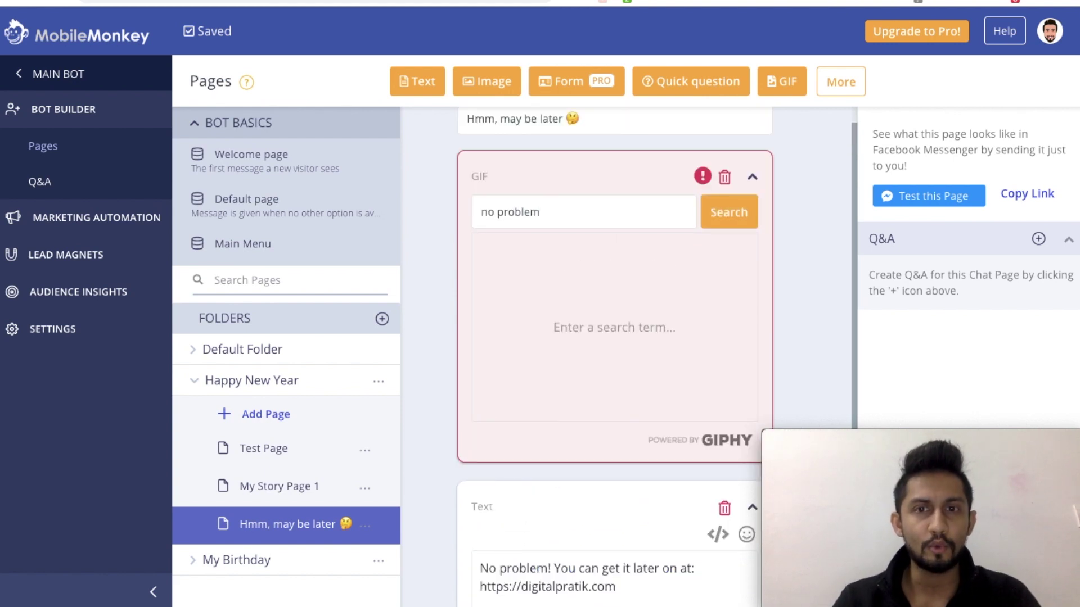
key("Return")
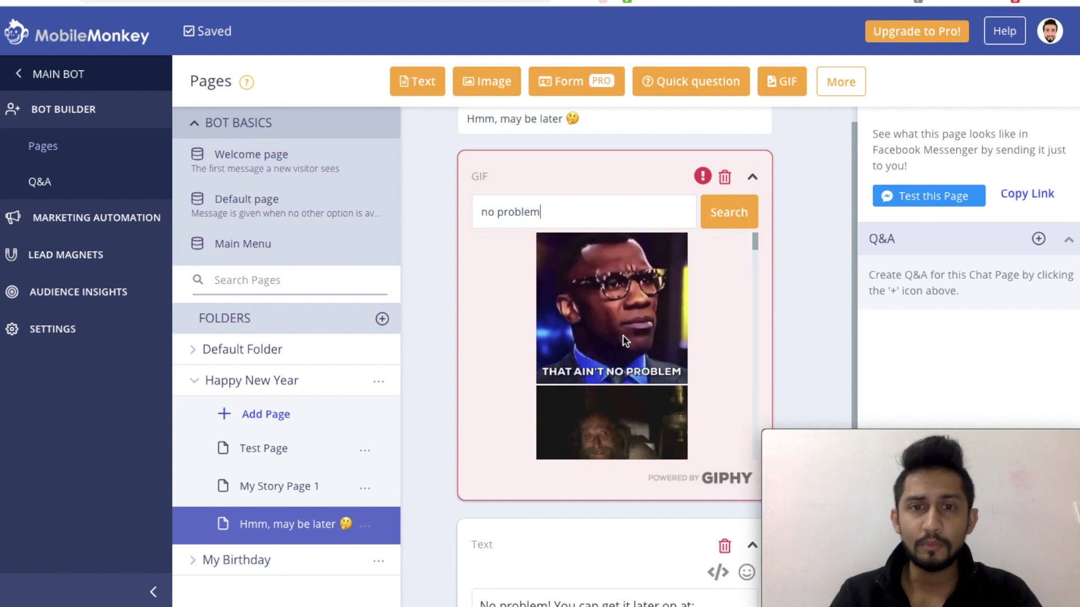
Browse the 'no problem' GIF results and pick one for the block
scroll(626, 349, "down", 2)
scroll(626, 349, "down", 5)
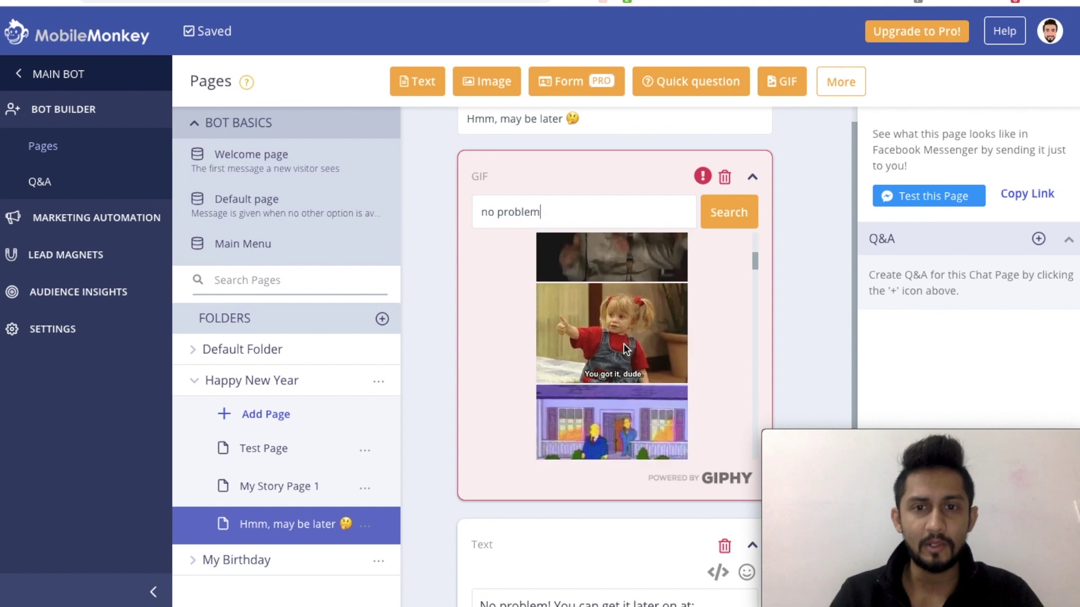
scroll(587, 345, "down", 5)
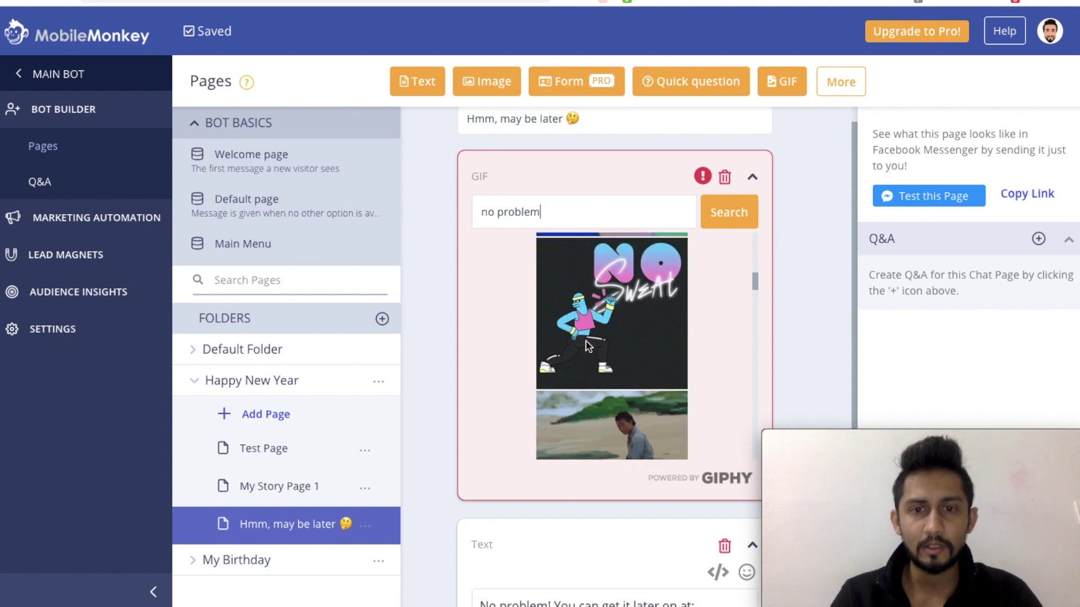
scroll(587, 342, "down", 5)
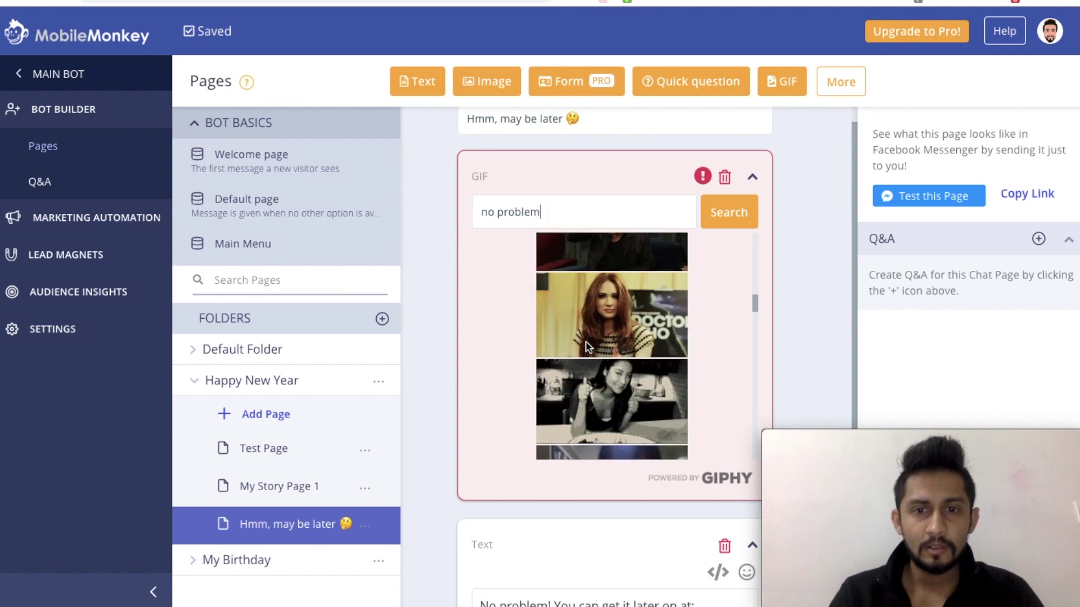
scroll(587, 345, "down", 3)
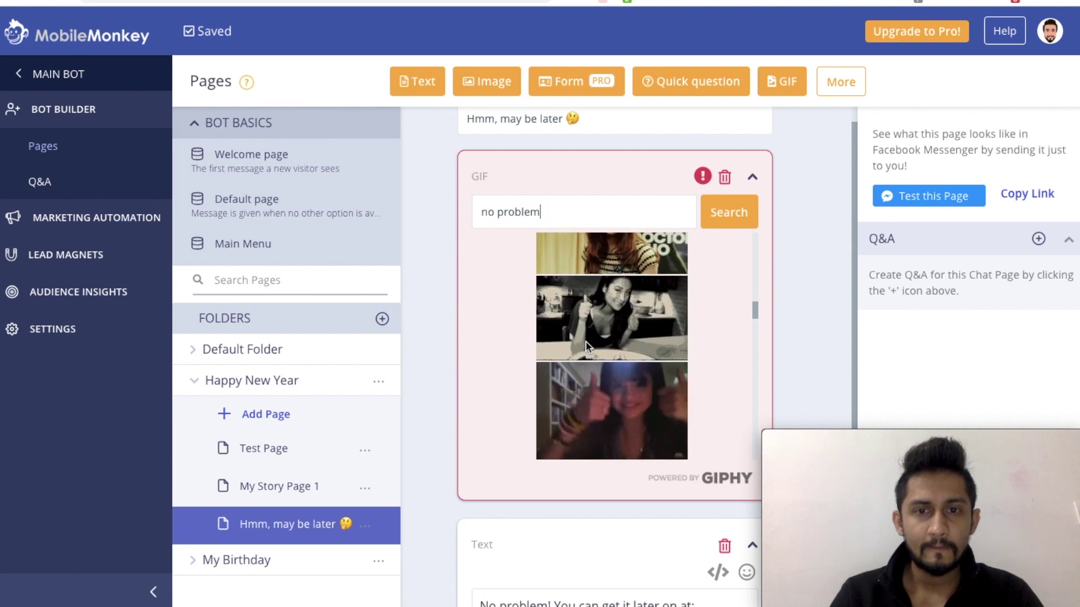
scroll(588, 346, "down", 5)
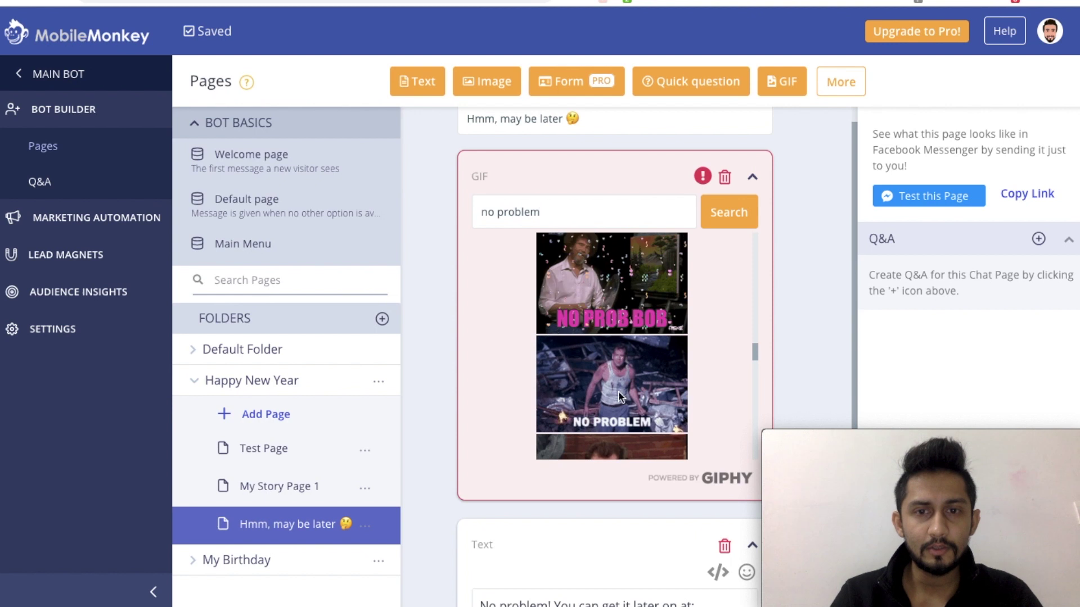
scroll(616, 388, "down", 2)
scroll(624, 404, "down", 3)
scroll(639, 409, "down", 5)
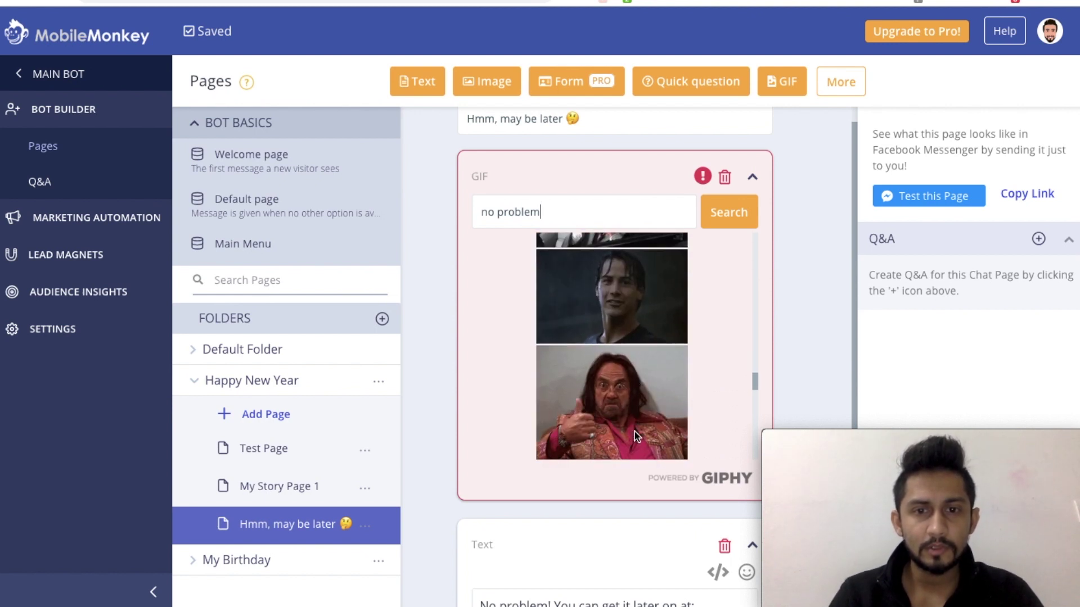
scroll(635, 436, "down", 5)
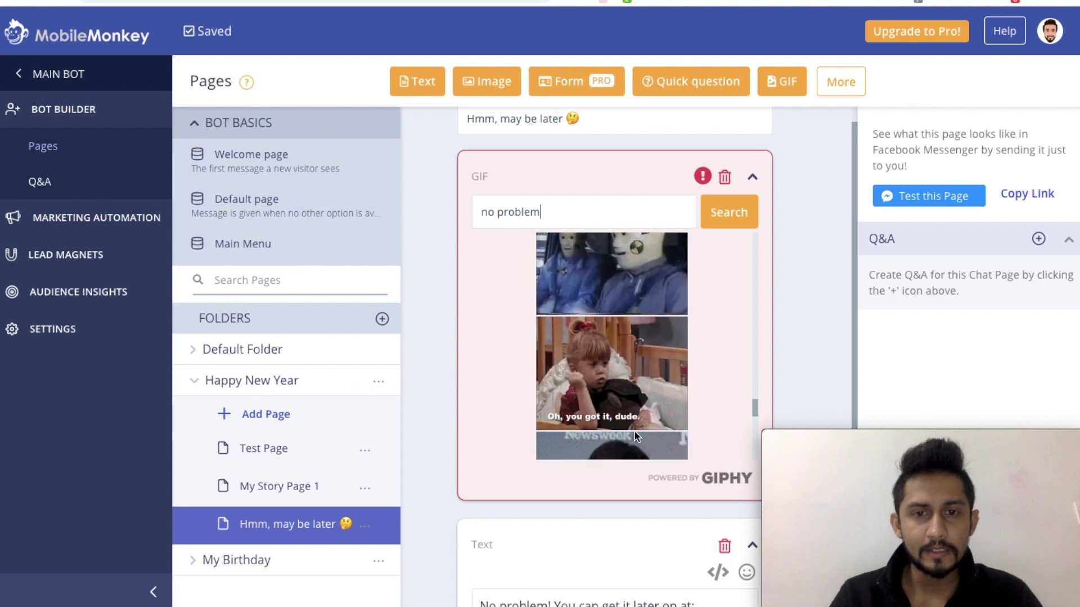
scroll(635, 435, "down", 5)
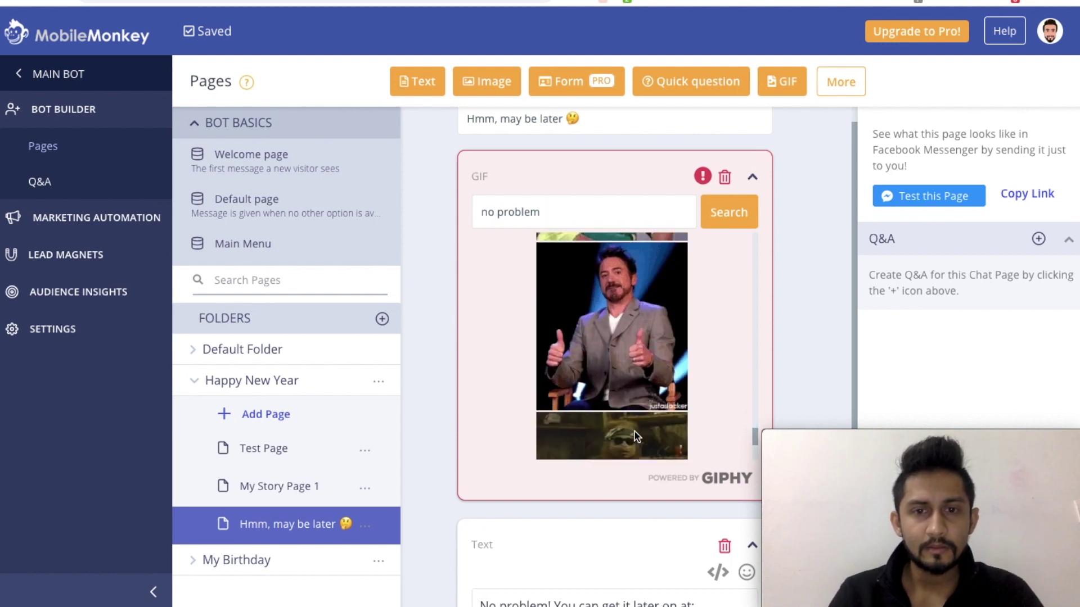
scroll(636, 436, "down", 3)
scroll(798, 234, "up", 3)
scroll(630, 278, "up", 5)
scroll(630, 278, "up", 5)
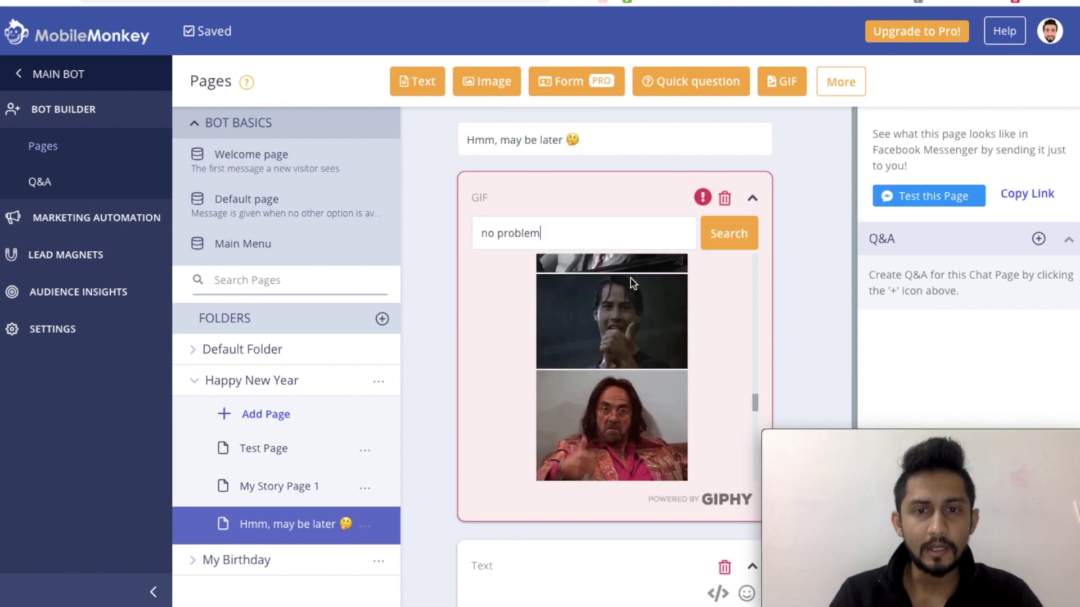
scroll(630, 278, "up", 5)
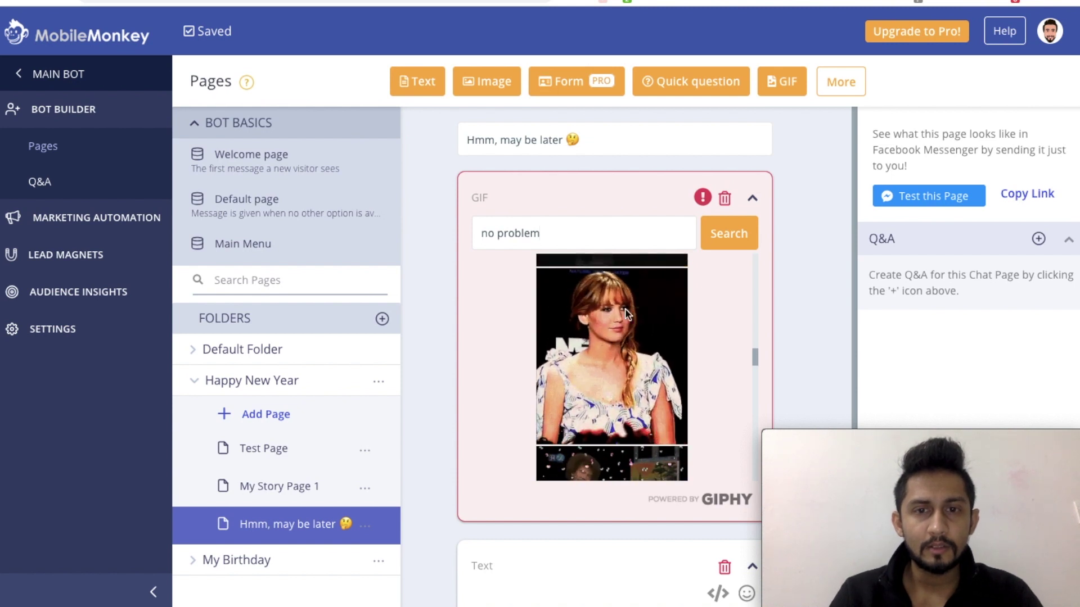
left_click(614, 346)
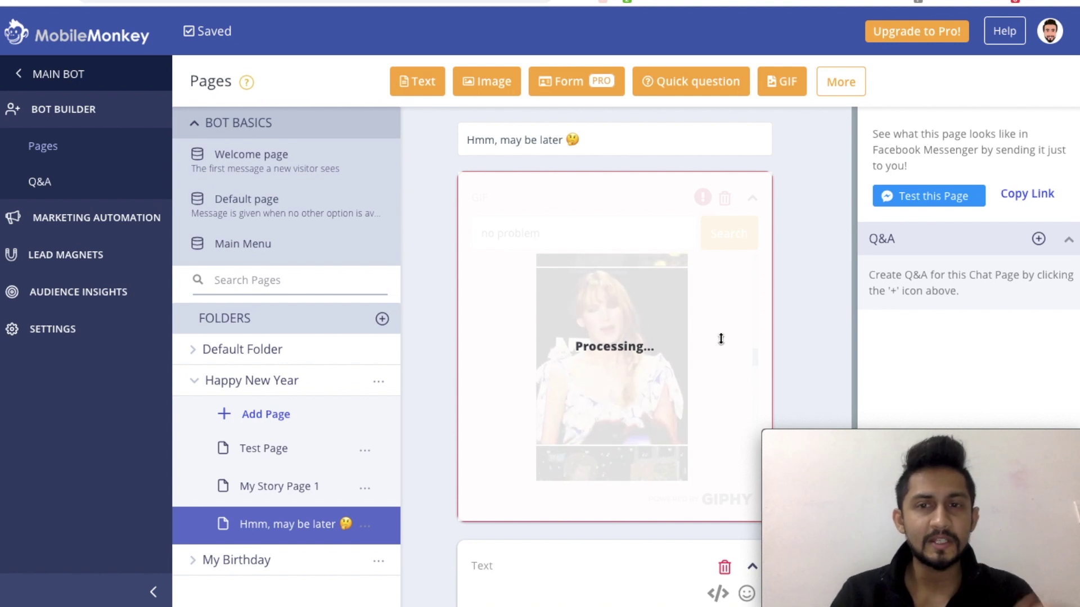
Replace 'No problem' with 'Alright! That's fine!' in the page's Text card
scroll(790, 346, "down", 1)
scroll(790, 346, "down", 3)
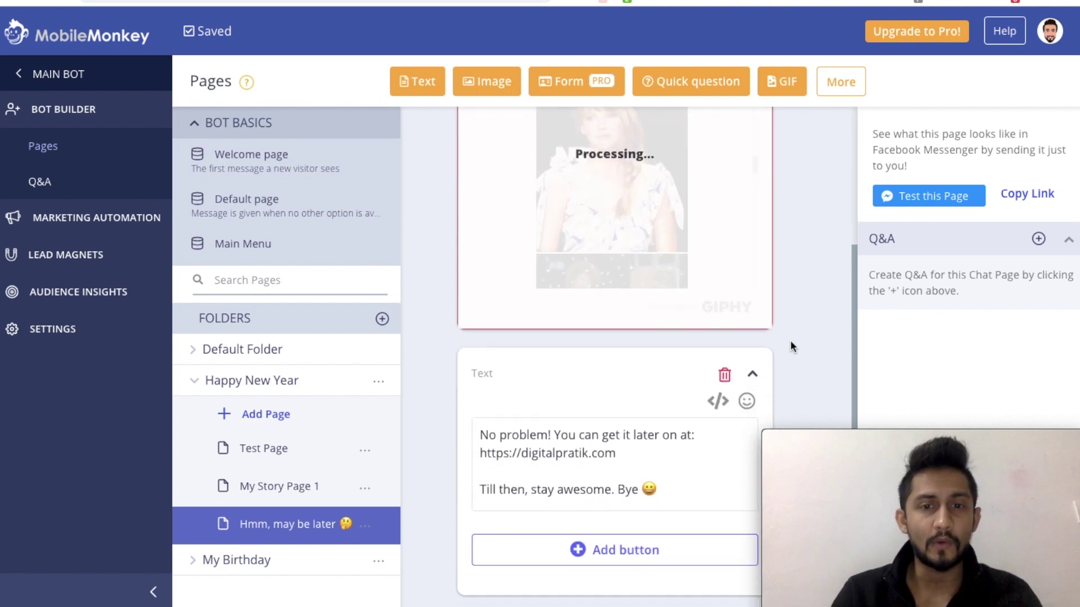
left_click_drag(547, 435, 481, 435)
type("Alright")
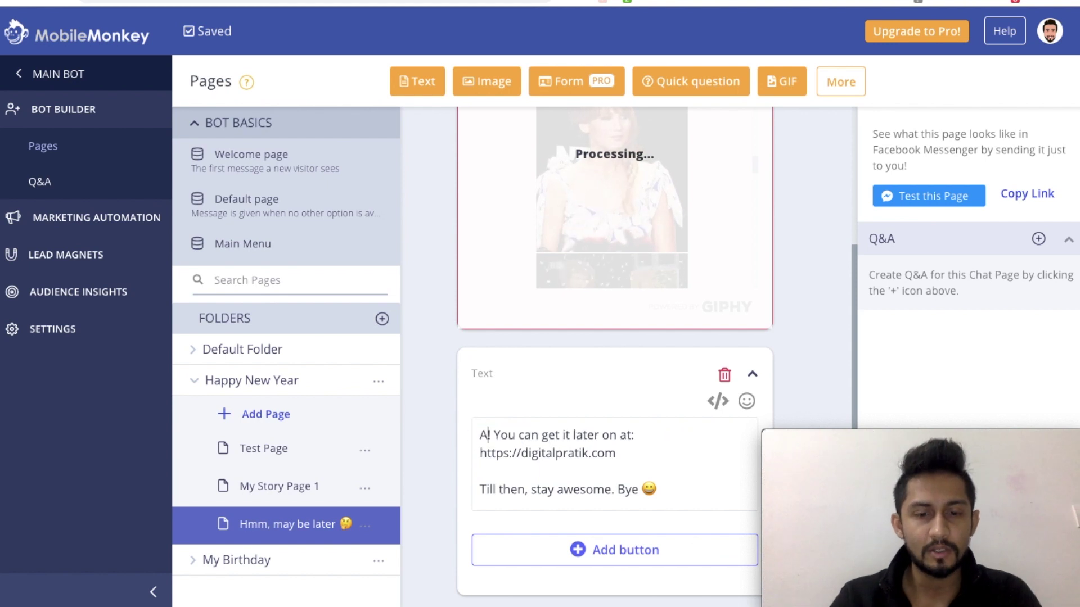
type("No pr")
key("BackSpace")
key("BackSpace")
key("BackSpace")
key("BackSpace")
key("BackSpace")
type("That;s")
key("BackSpace")
key("BackSpace")
key("BackSpace")
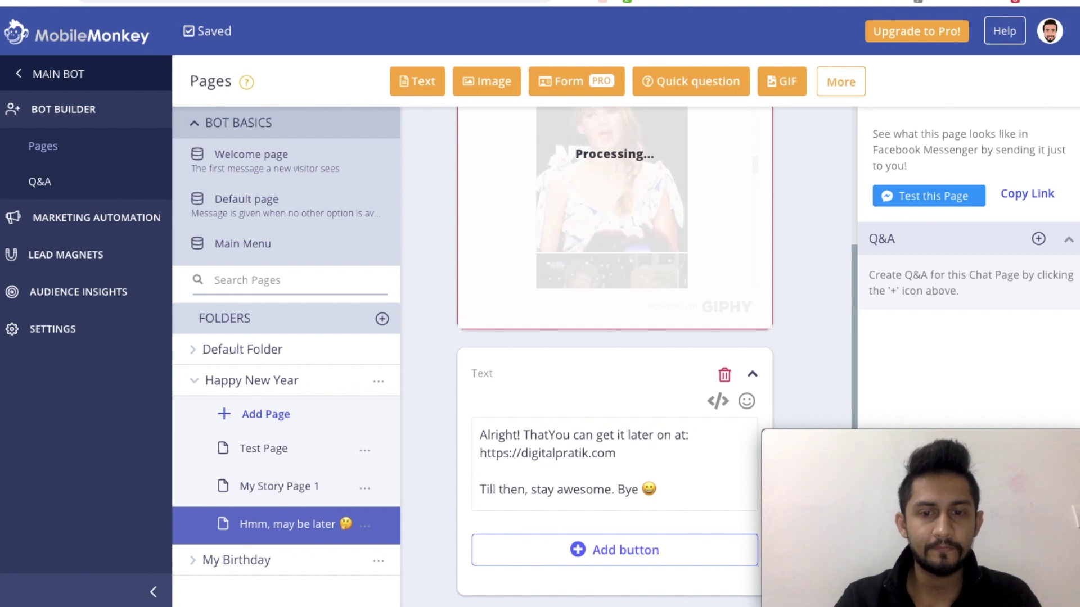
type("'d fine")
key("BackSpace")
type("e!")
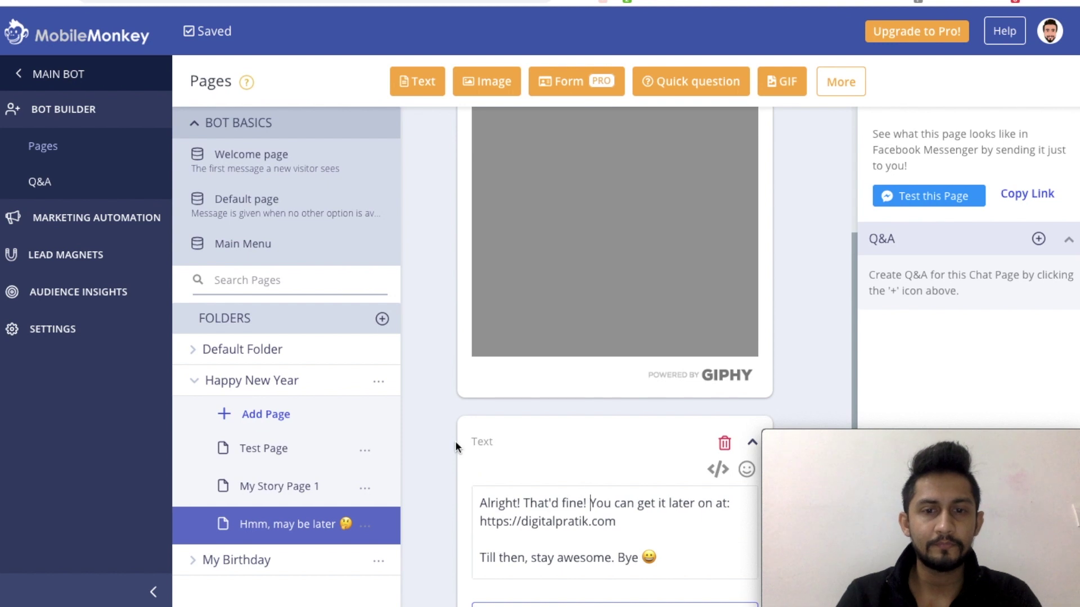
key("BackSpace")
type("s")
Keep 'Alright! That's fine!' and 'You can get it later on at:' together on one line
left_click(589, 502)
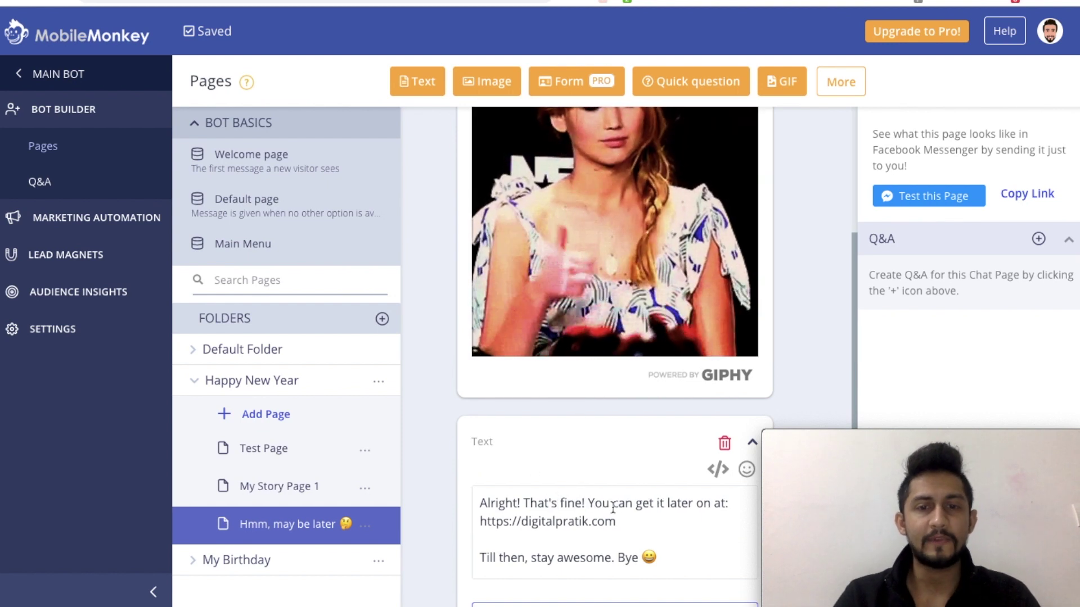
key("Return")
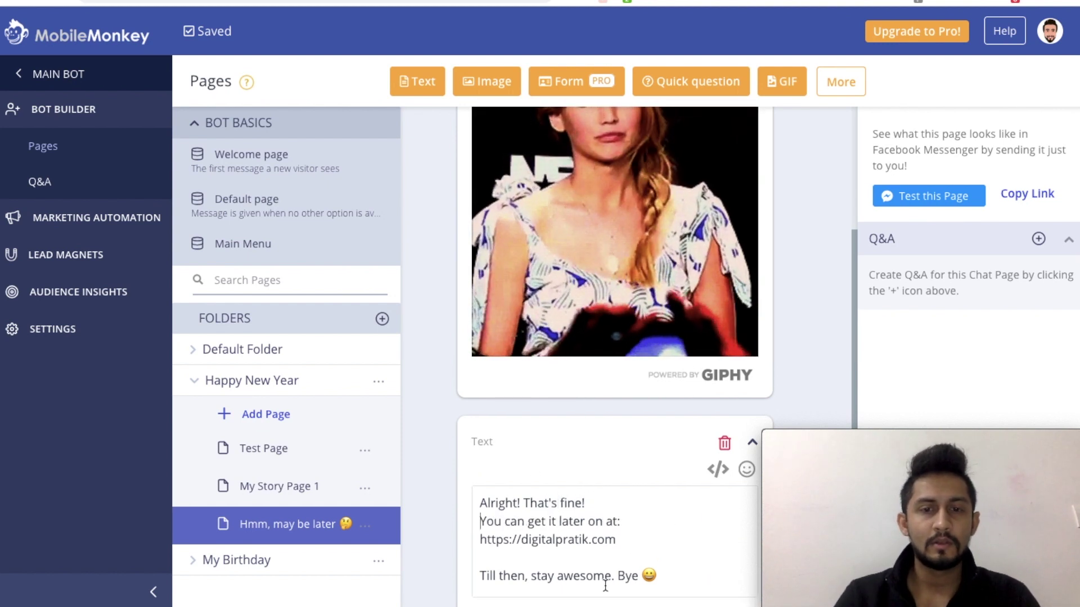
key("Down")
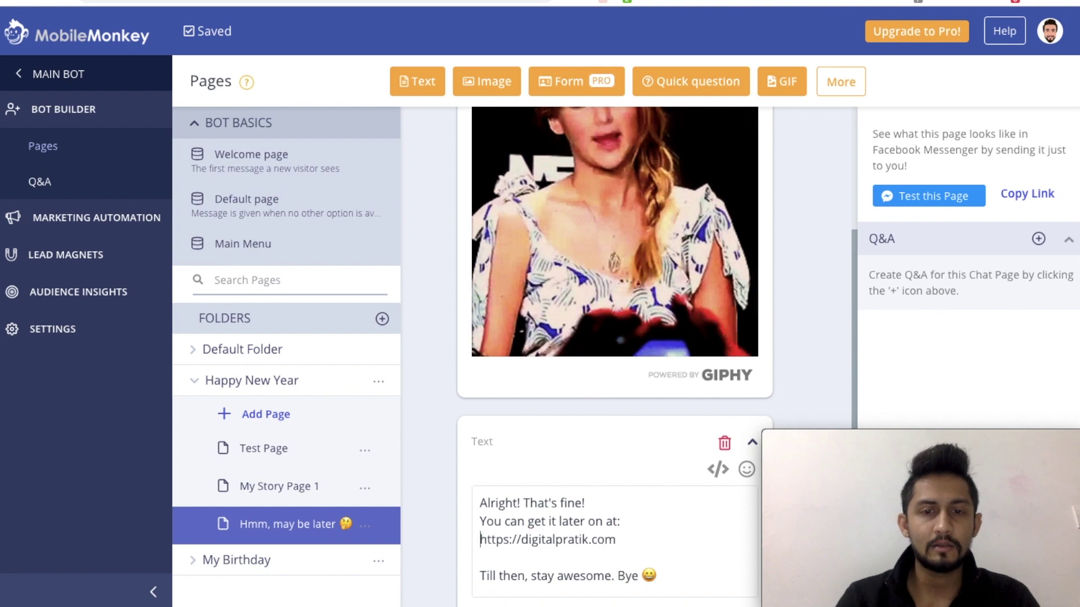
left_click(479, 520)
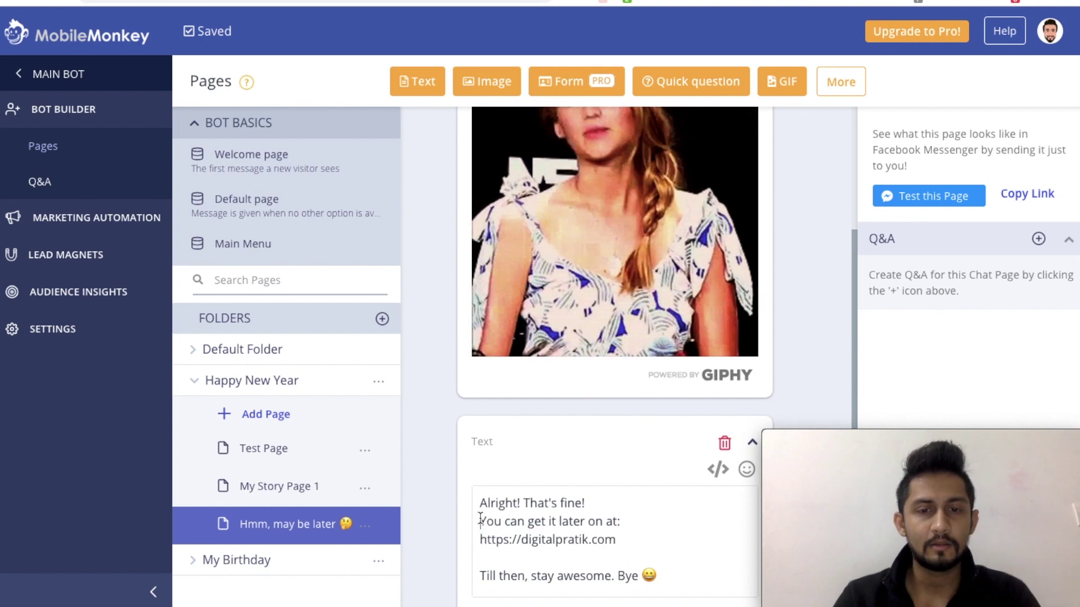
key("BackSpace")
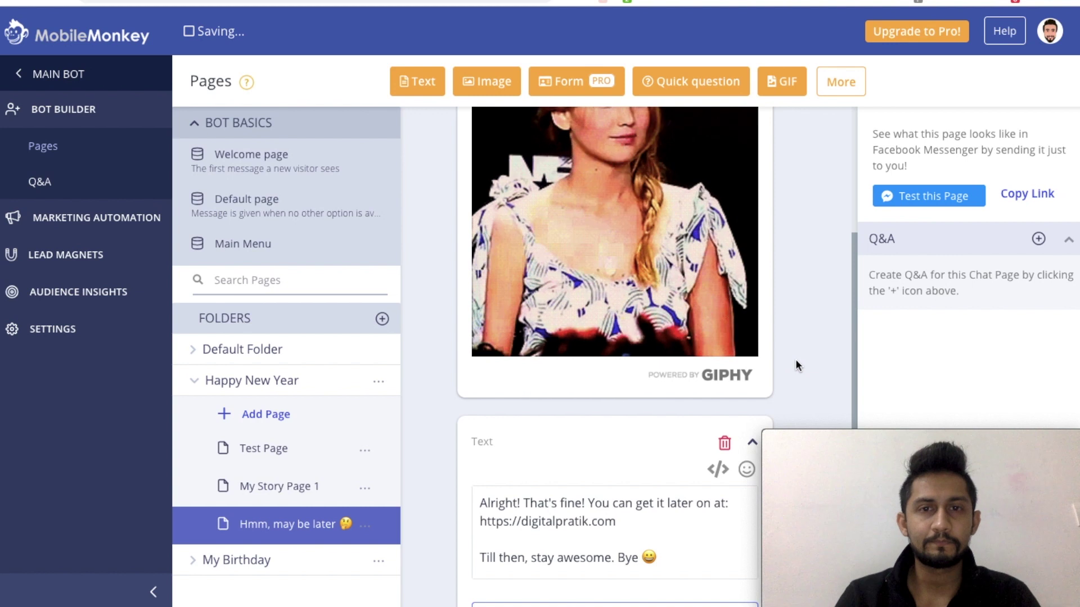
scroll(795, 359, "up", 2)
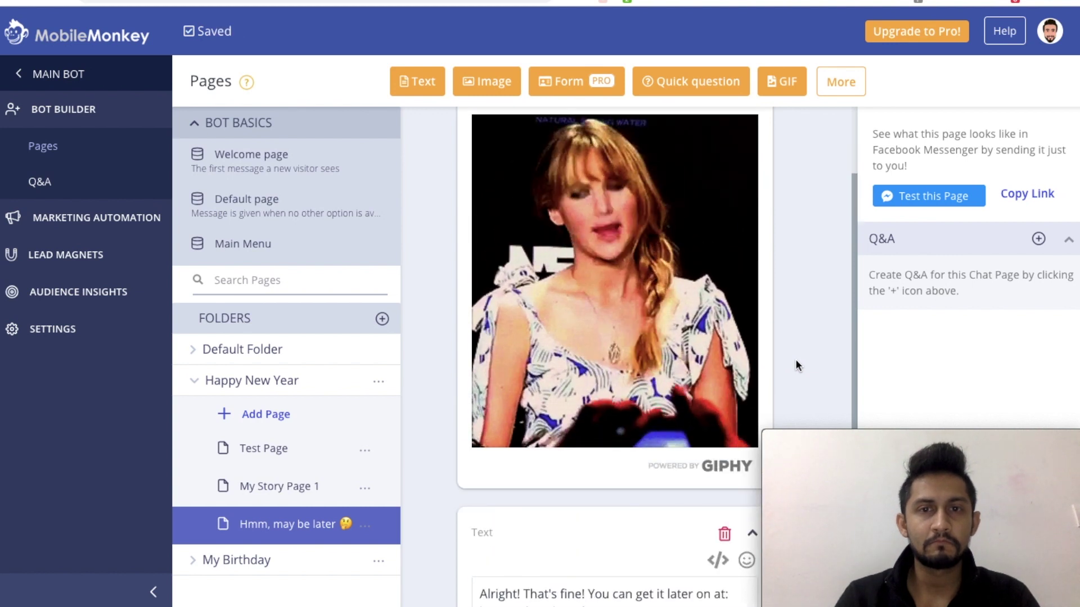
Point the Test Page's second answer, 'Hmm, may be later 🤔', at the 'Hmm, may be later' page, then send a test
left_click(259, 448)
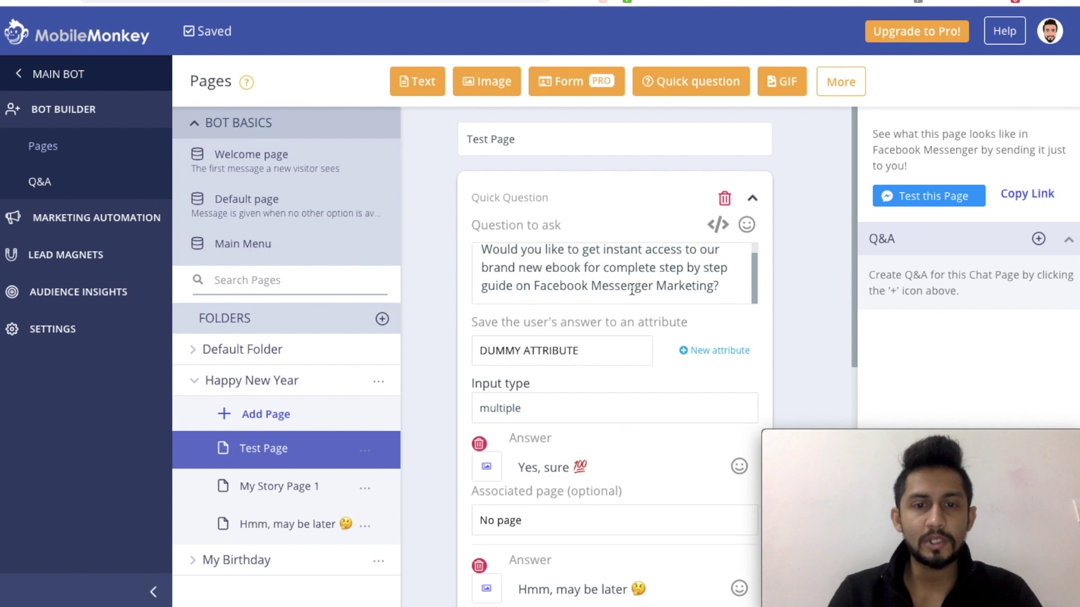
scroll(575, 477, "down", 7)
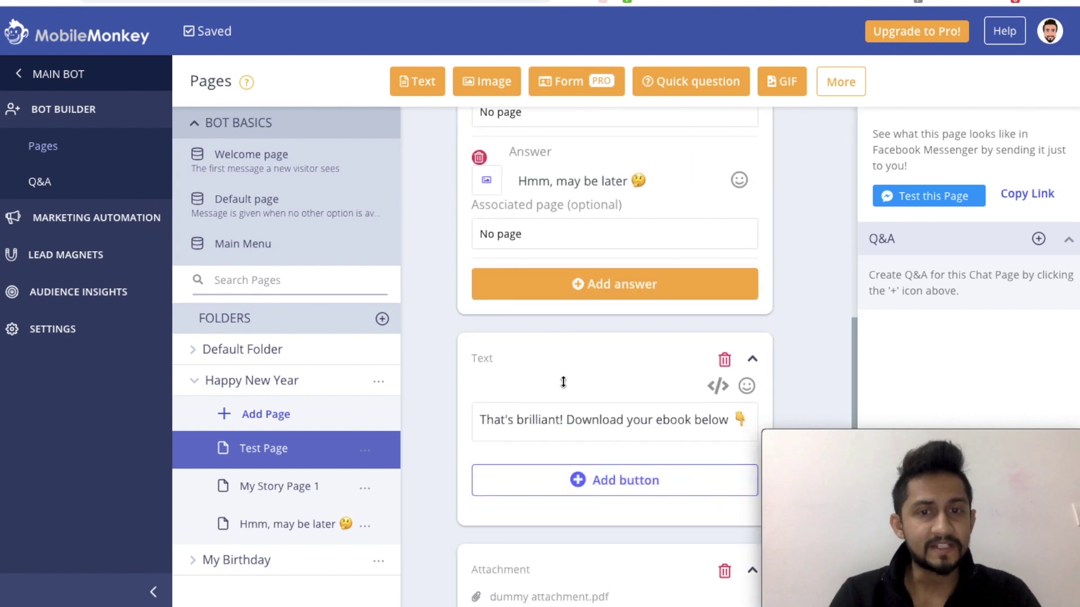
scroll(563, 383, "down", 1)
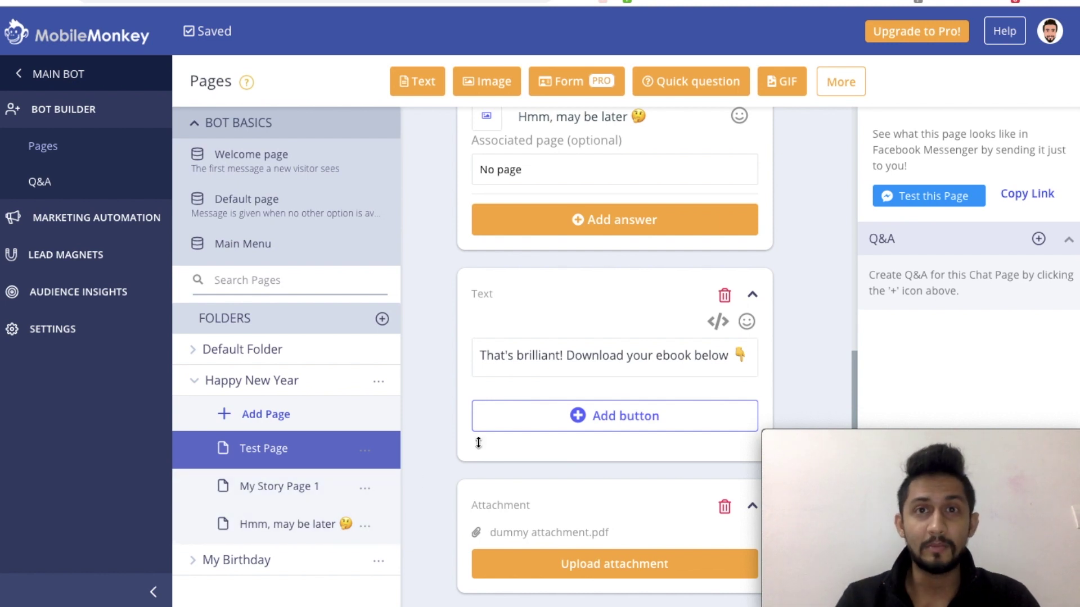
scroll(478, 443, "up", 1)
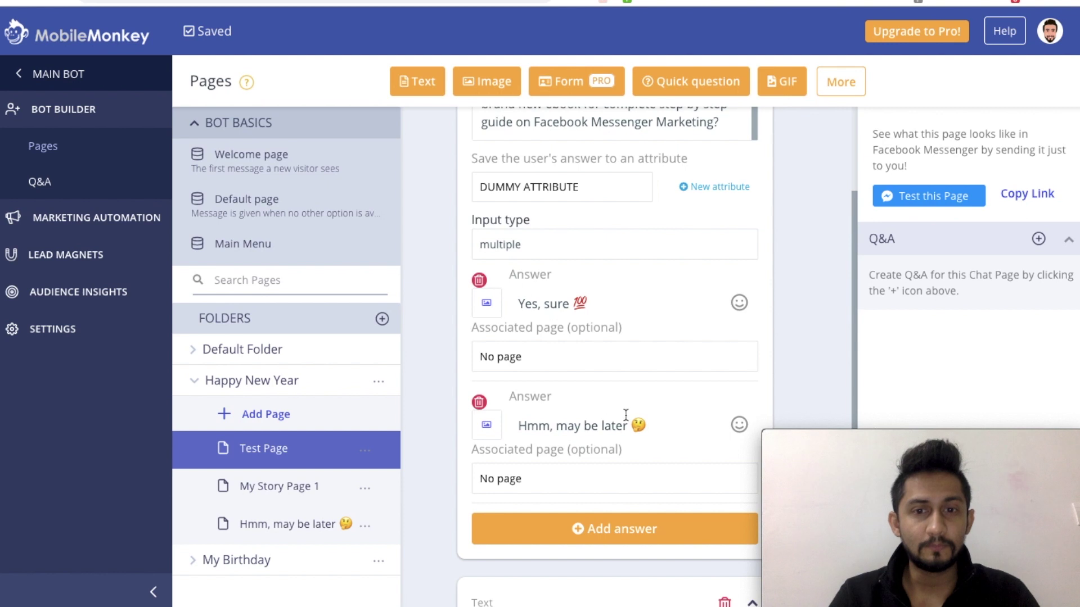
scroll(593, 428, "down", 1)
left_click(505, 437)
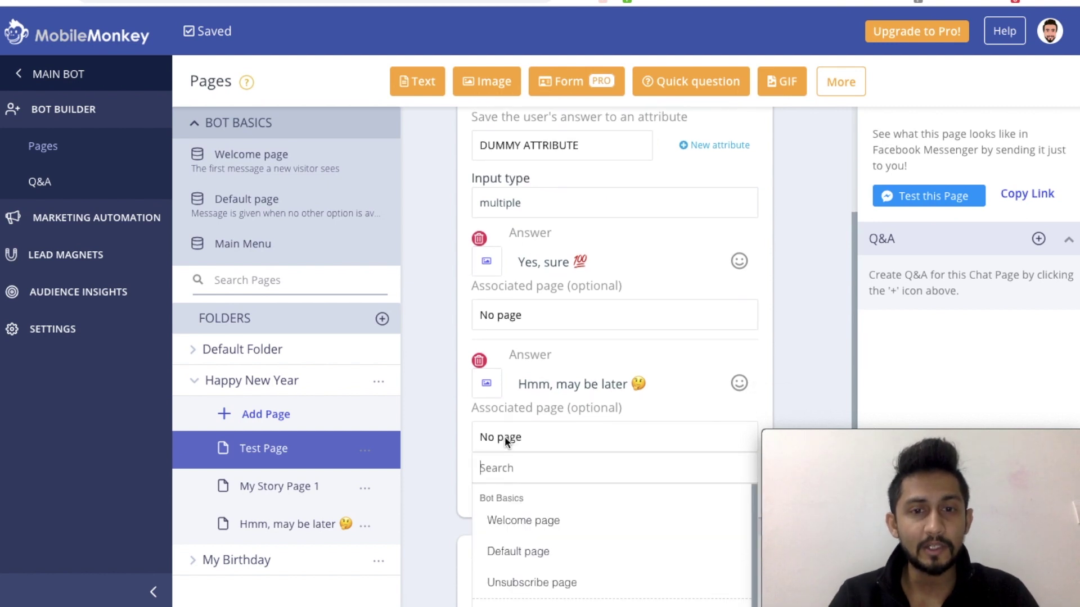
scroll(437, 445, "down", 3)
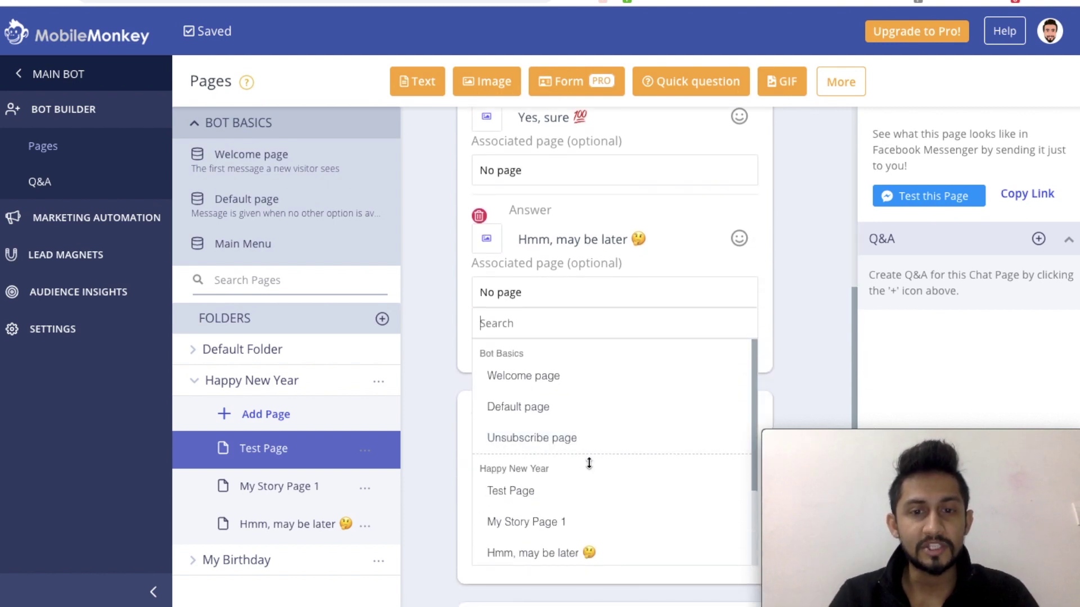
type("hmm")
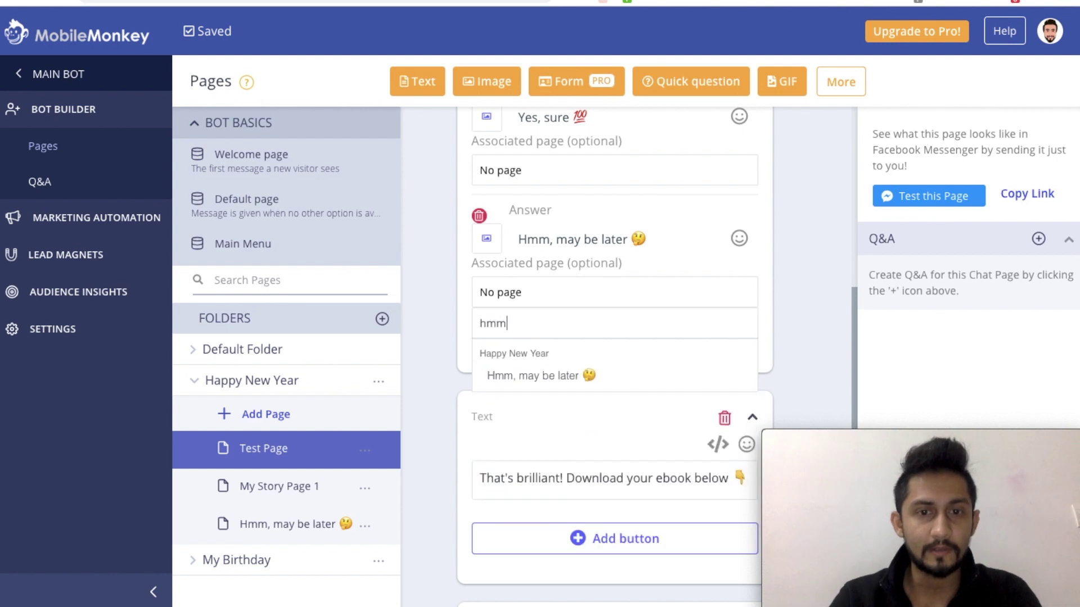
left_click(538, 374)
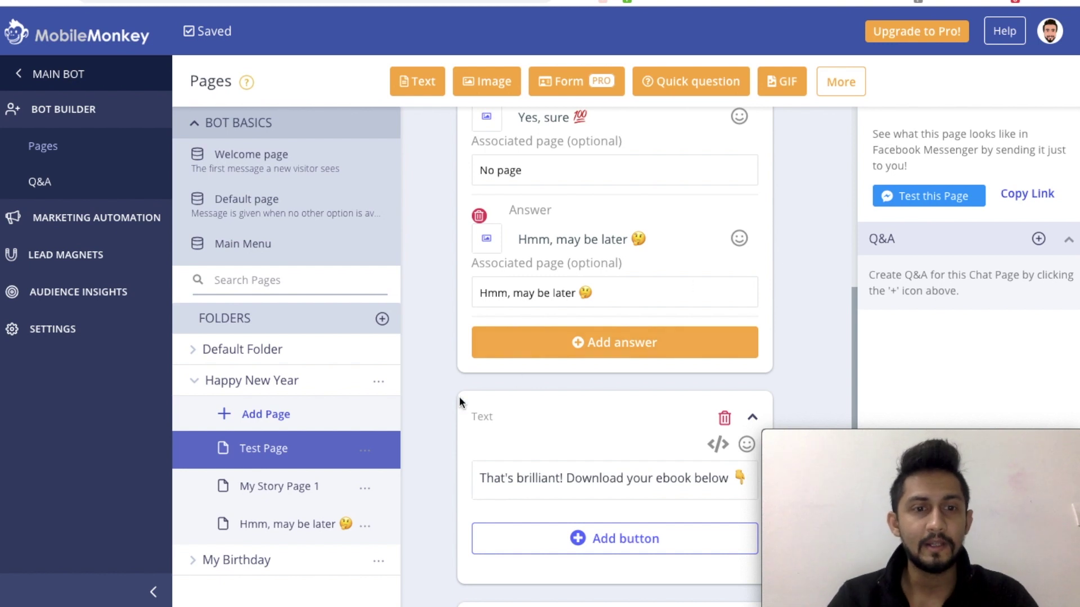
scroll(780, 250, "up", 6)
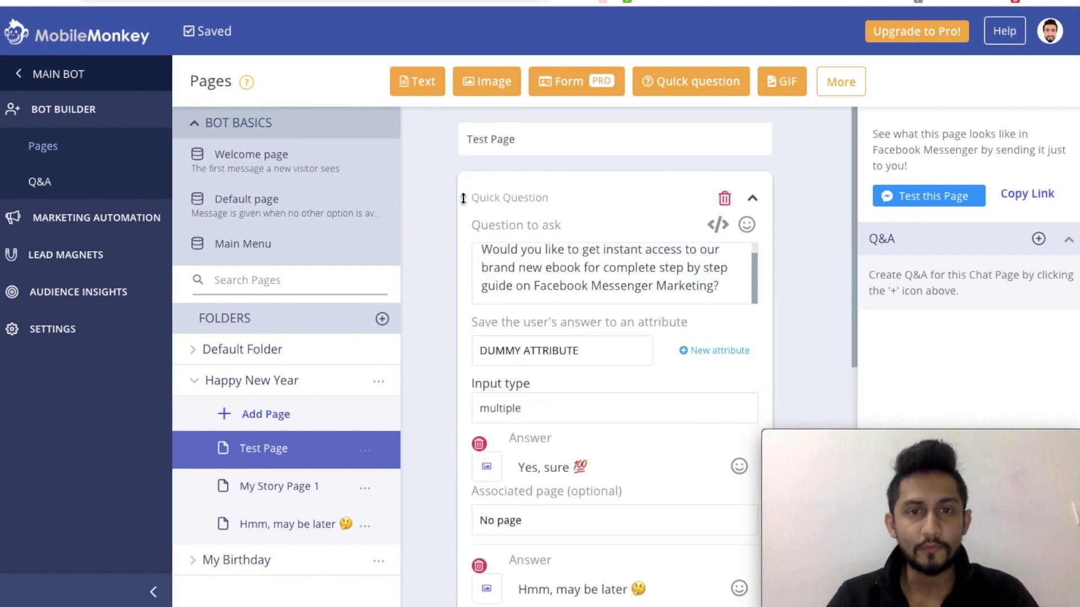
left_click(922, 197)
In the Digital Pratik Company test chat, answer 'Yes, sure 💯' and download dummy_attachment_6e.pdf
left_click(922, 197)
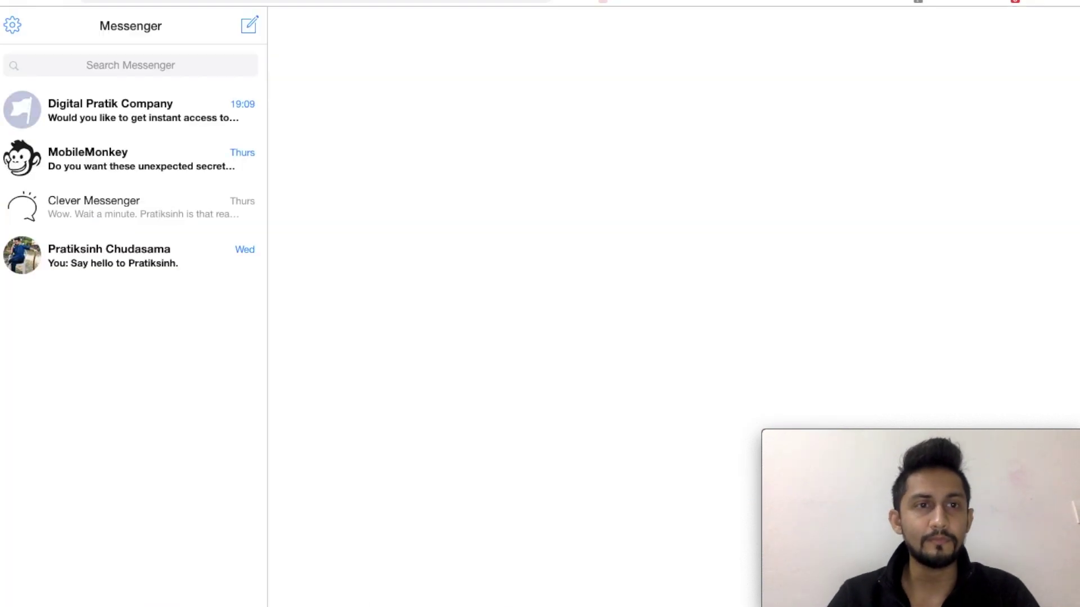
left_click(141, 115)
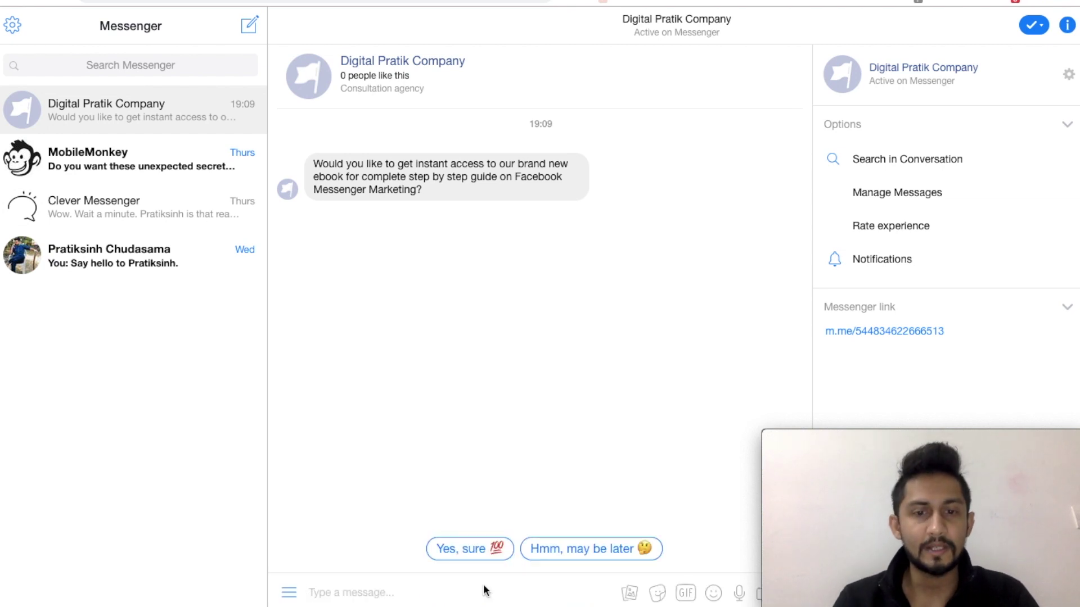
left_click(471, 552)
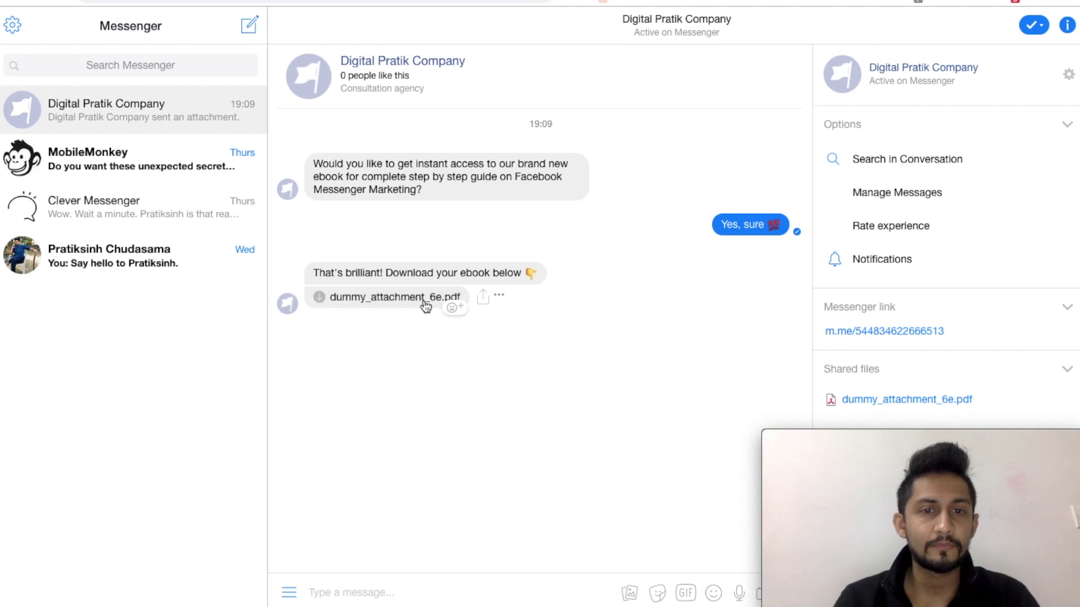
left_click(332, 302)
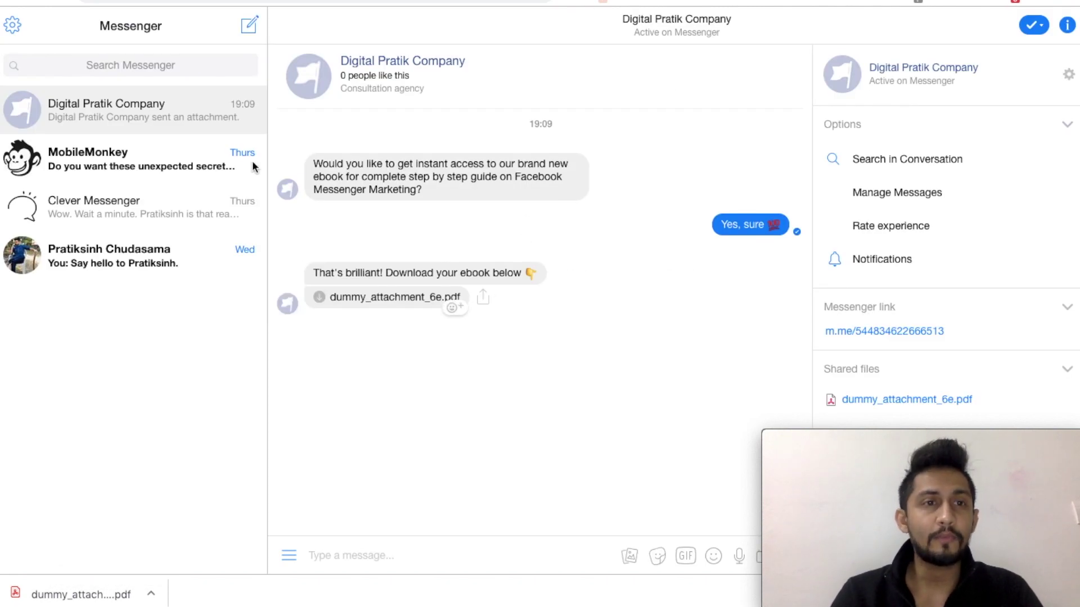
Delete the Digital Pratik Company test conversation in Messenger
left_click(251, 117)
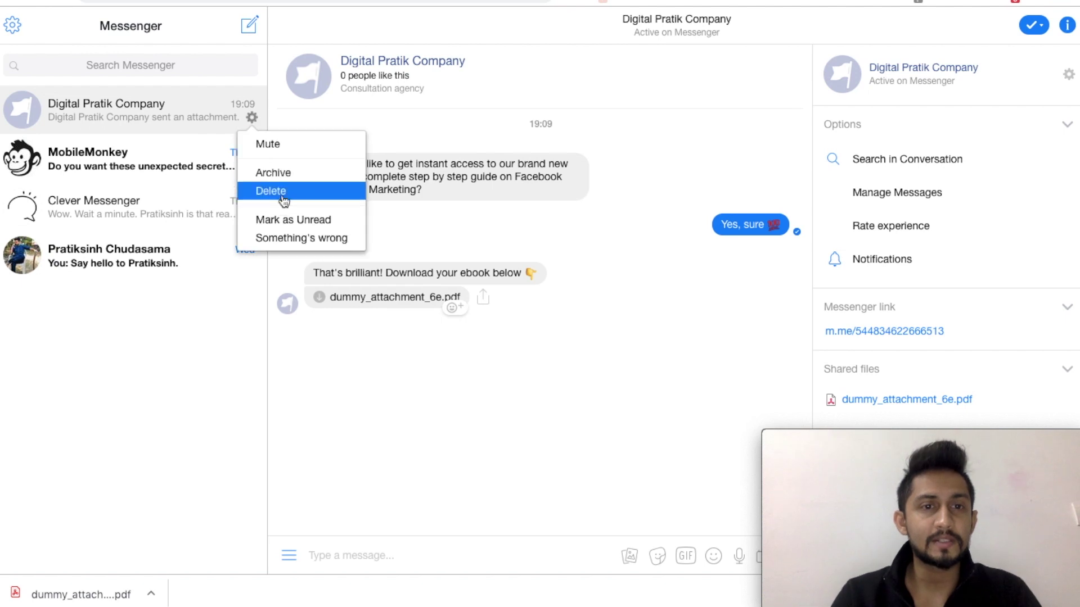
left_click(284, 194)
left_click(588, 236)
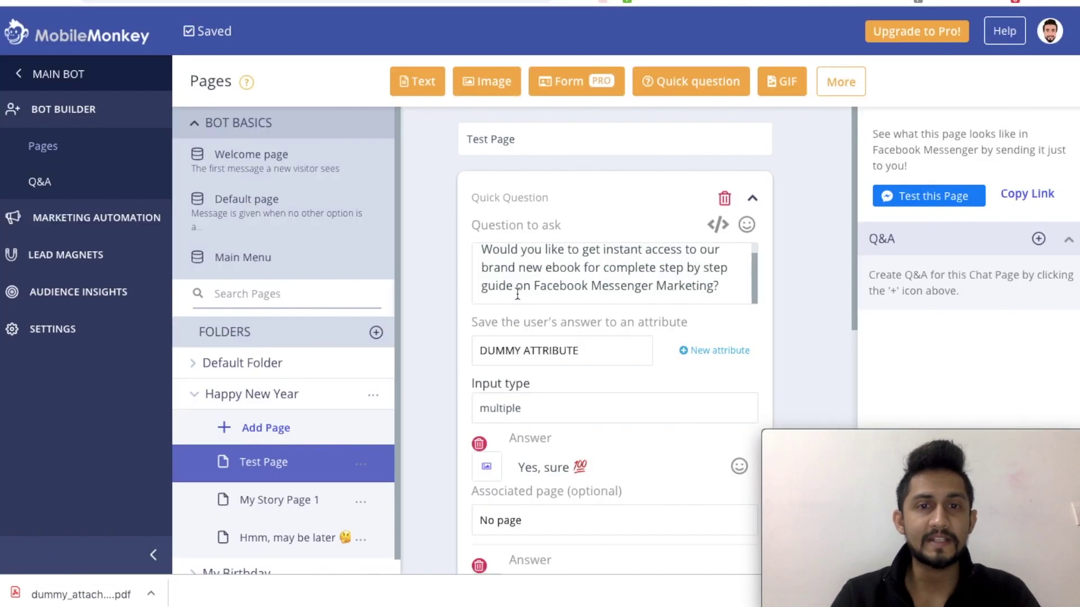
Start a fresh test chat and answer 'Hmm, may be later 🤔' to get the GIF and follow-up
left_click(916, 197)
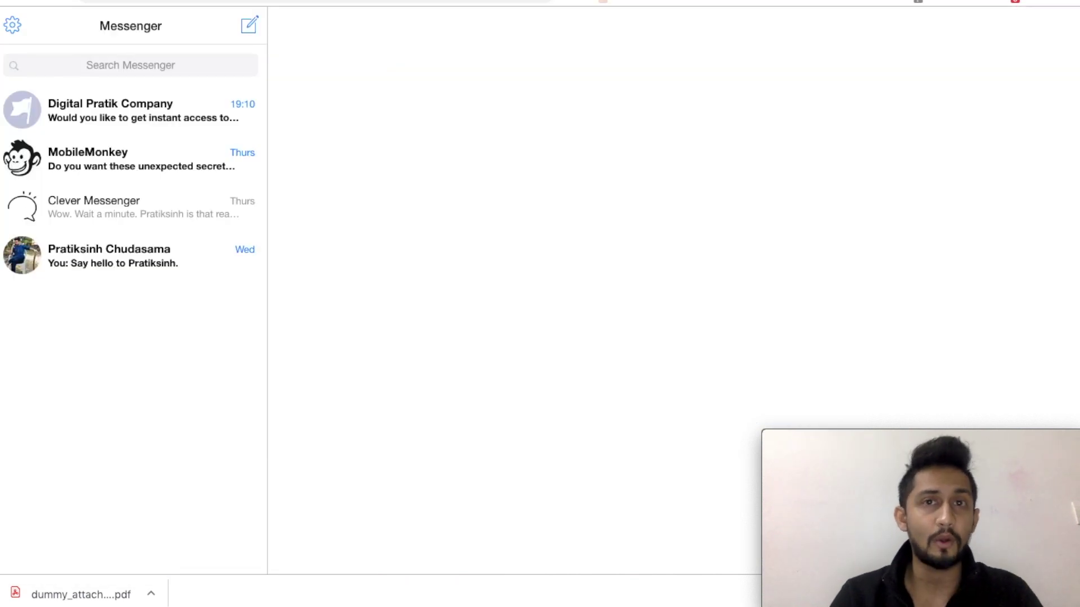
left_click(152, 115)
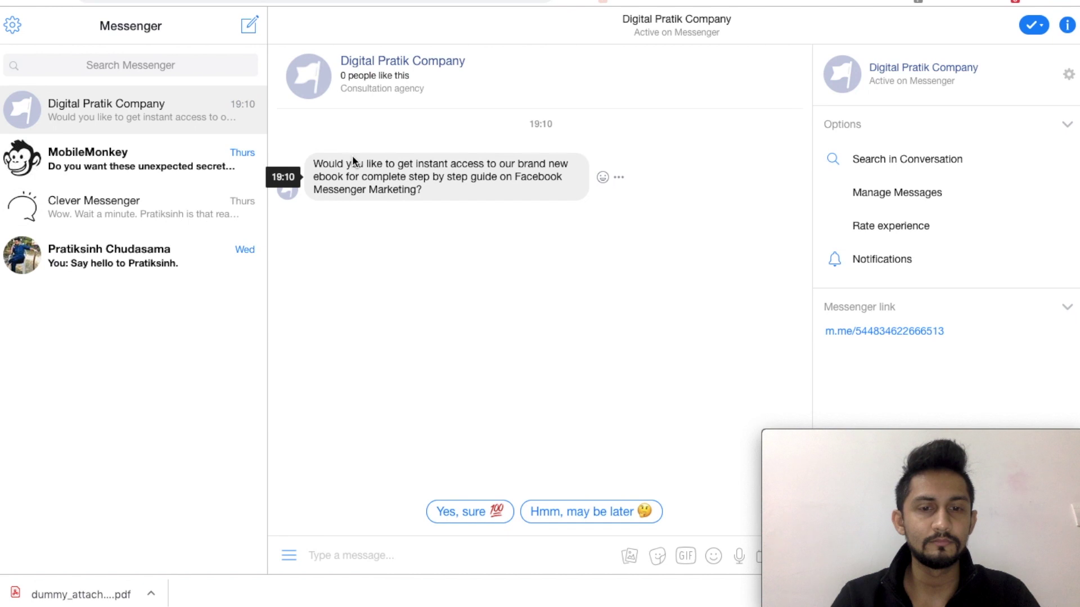
left_click(572, 517)
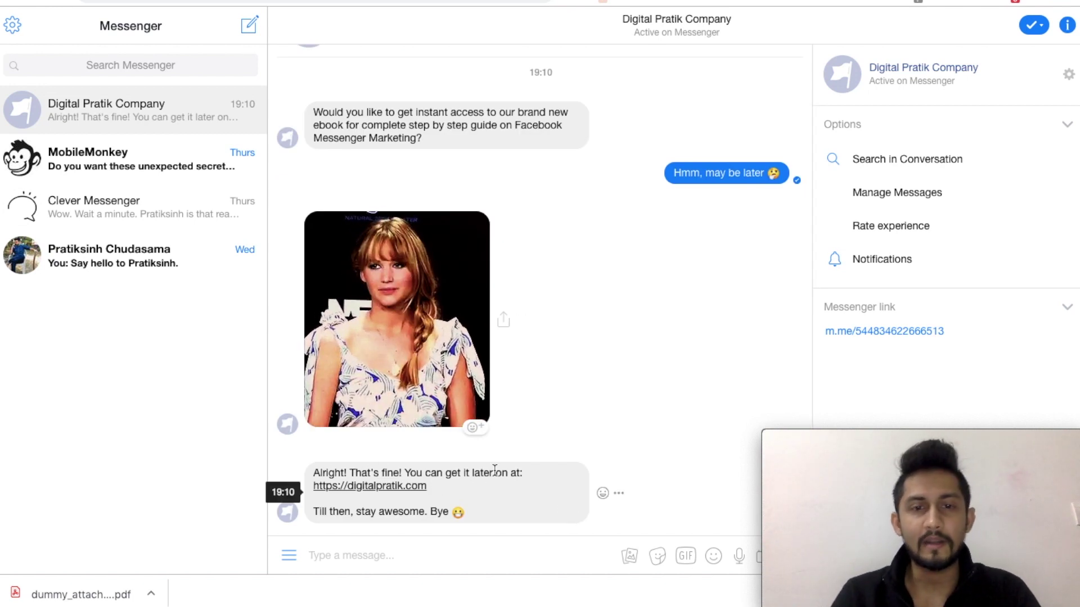
left_click_drag(464, 473, 542, 472)
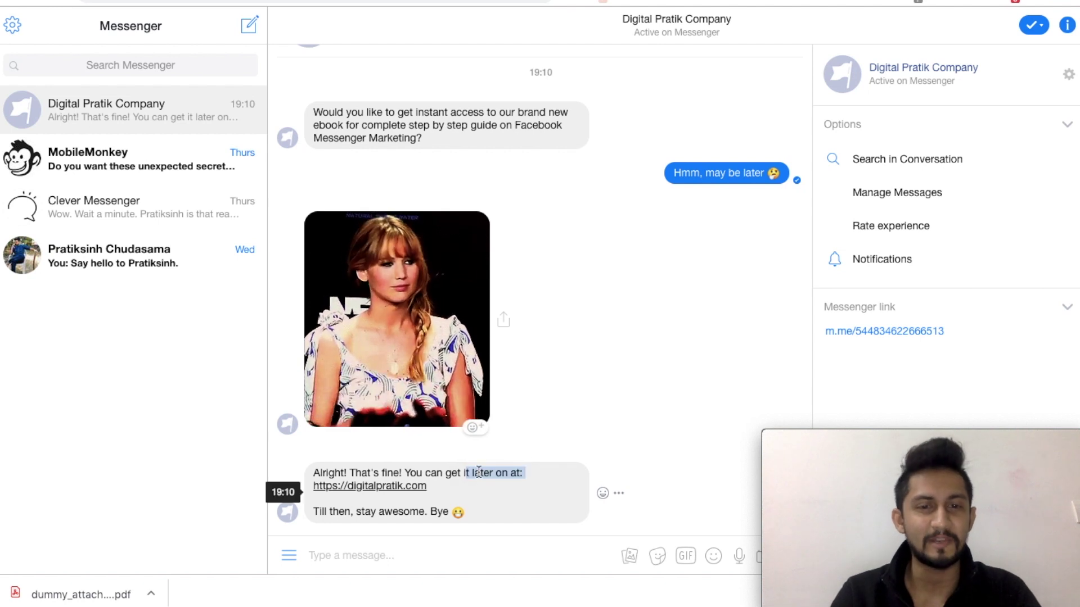